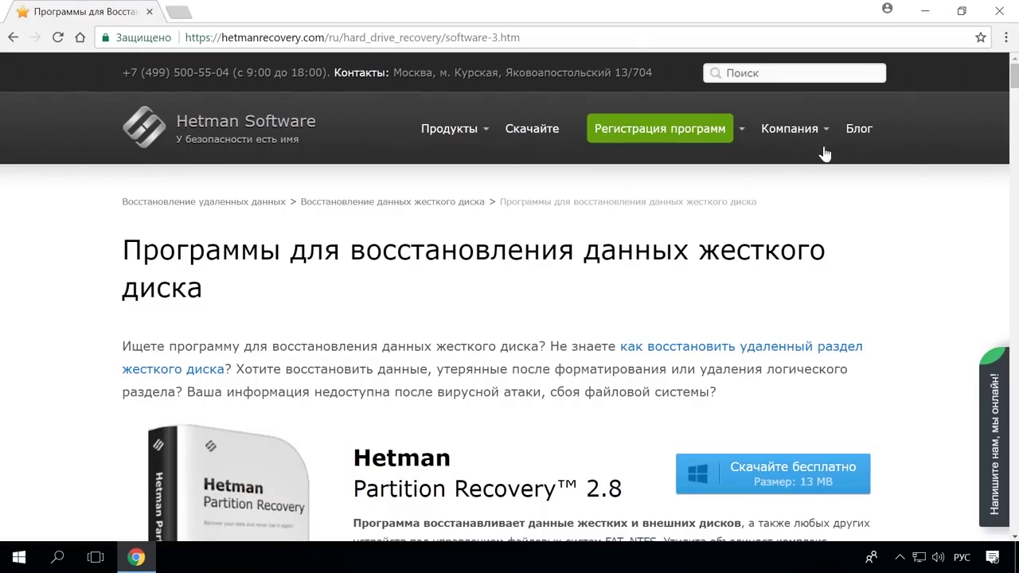
# Scroll the Hetman blog and open the article on converting a Mac-formatted disk.
pyautogui.scroll(-3, 846, 231)
pyautogui.scroll(-15, 845, 246)
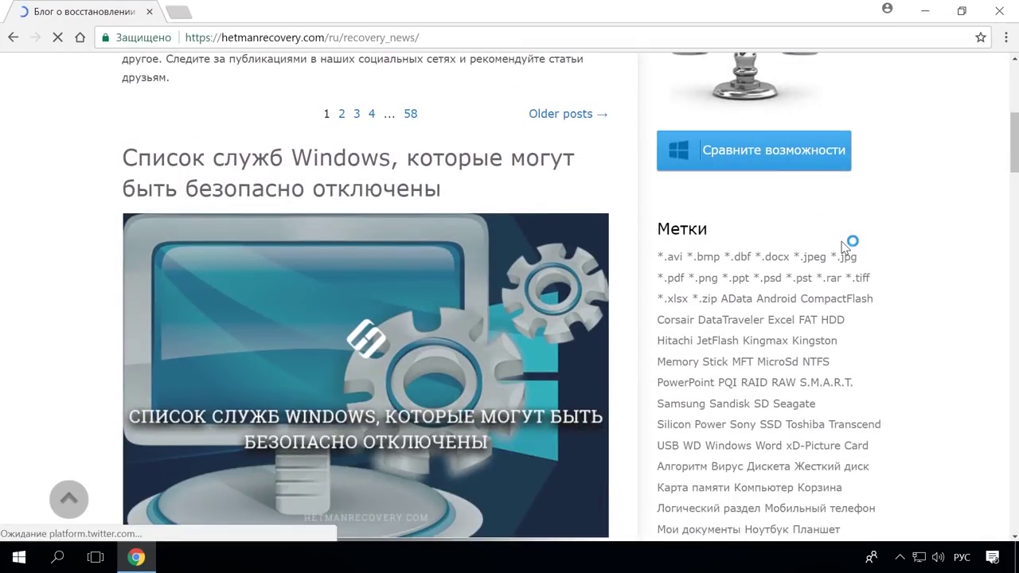
pyautogui.scroll(-4, 844, 248)
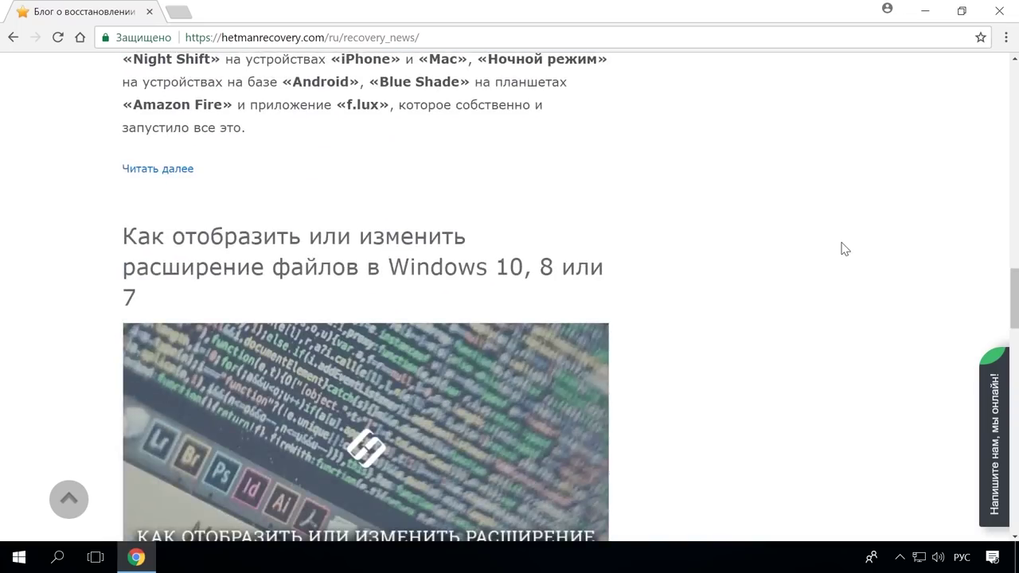
pyautogui.scroll(-9, 844, 248)
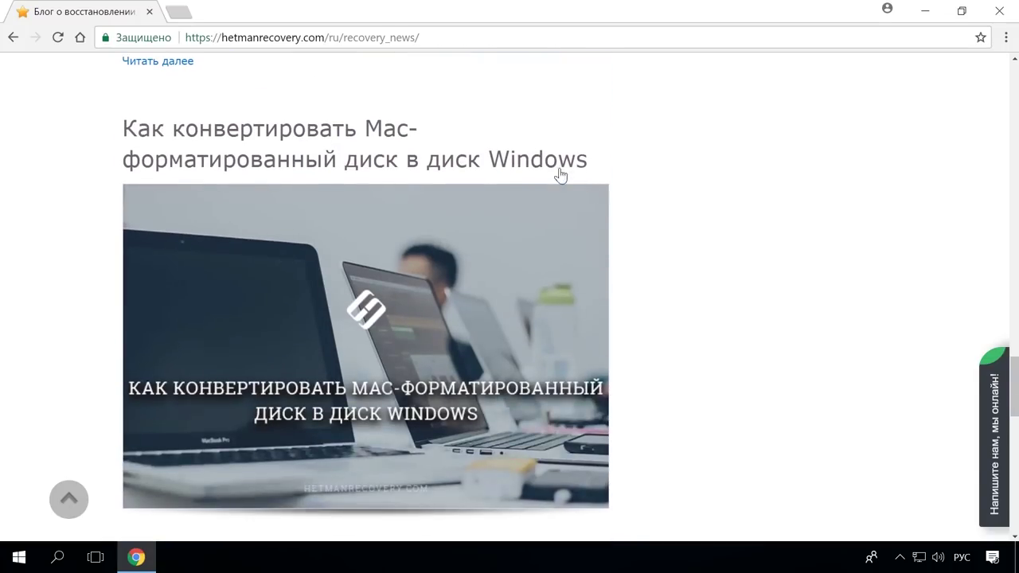
pyautogui.click(562, 163)
# Open the site's support chat and type the greeting 'Здравствуйте'.
pyautogui.scroll(-5, 577, 198)
pyautogui.scroll(-16, 586, 217)
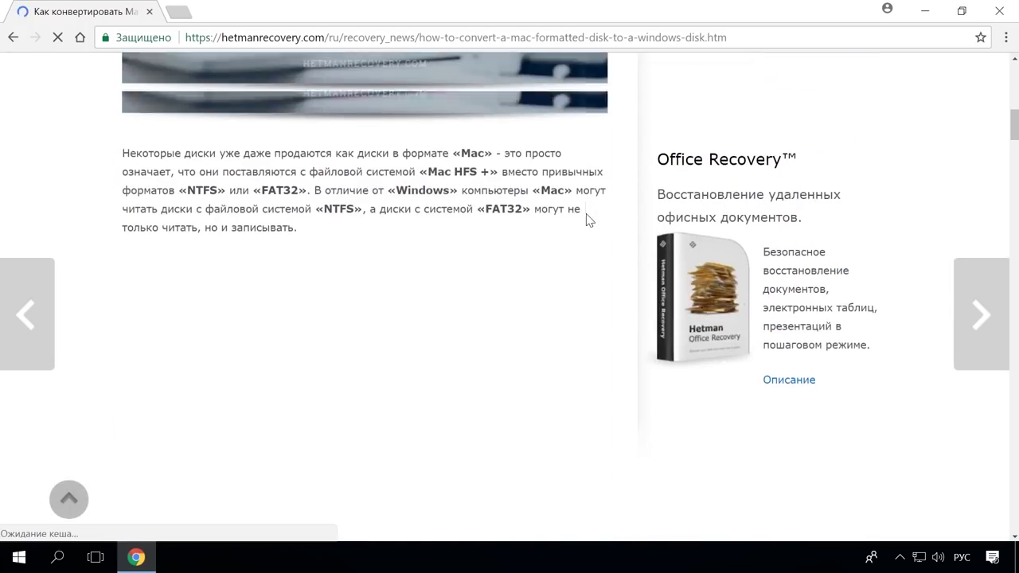
pyautogui.scroll(-4, 589, 220)
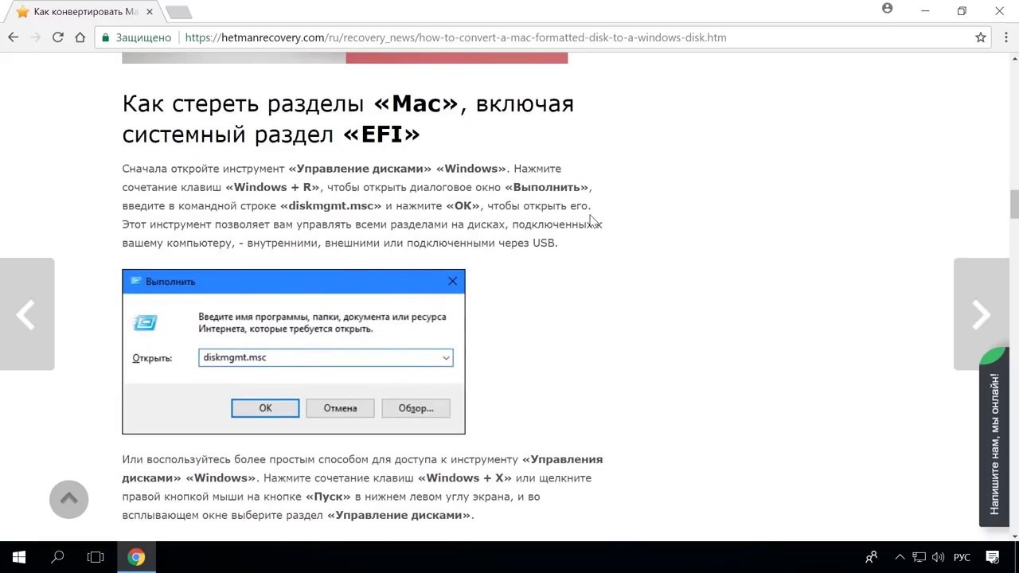
pyautogui.click(990, 431)
pyautogui.write('Здравствуйте')
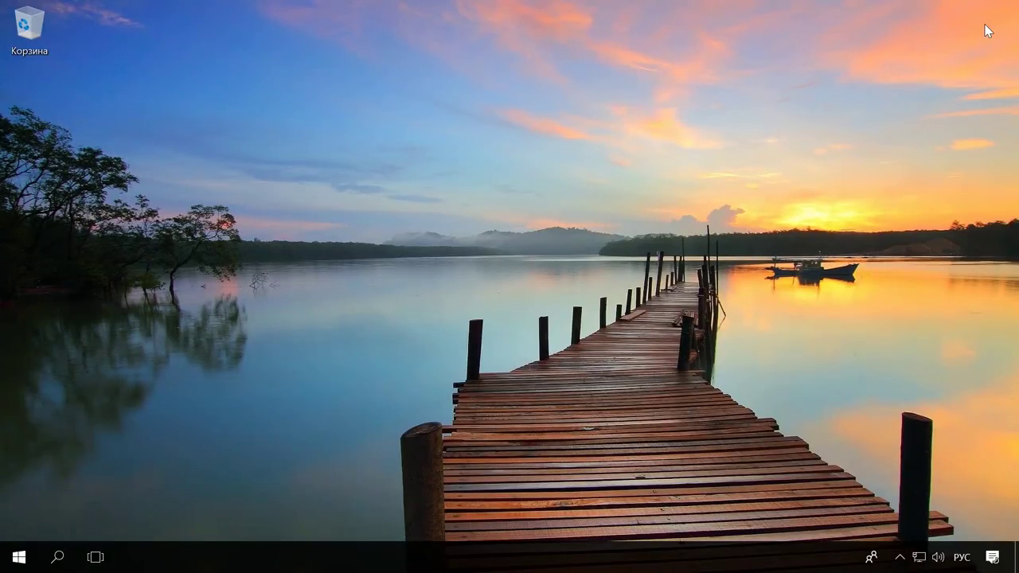
# Lock Windows with Win+L and sign in to the other user account.
pyautogui.press('super+l')
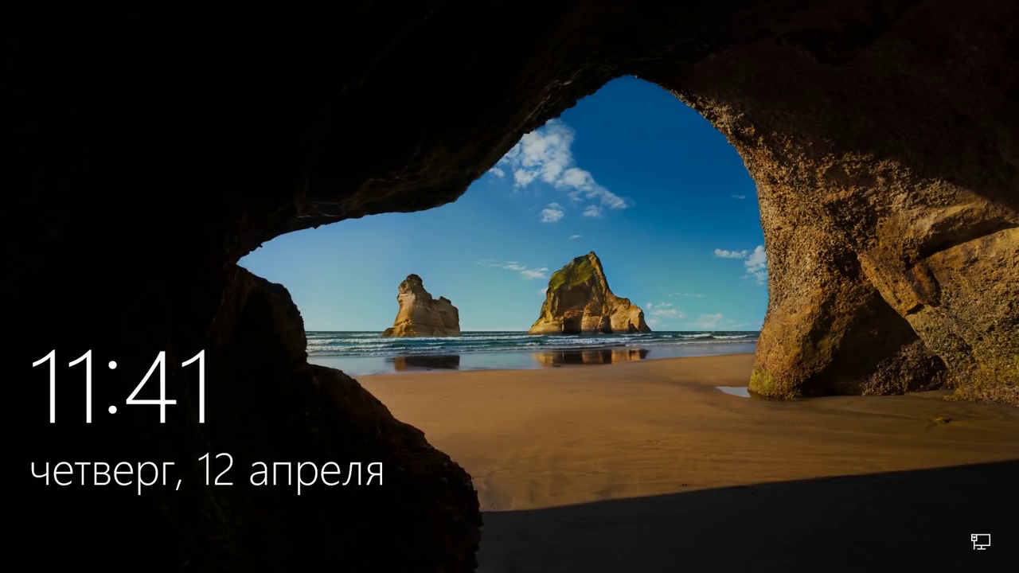
pyautogui.click(503, 293)
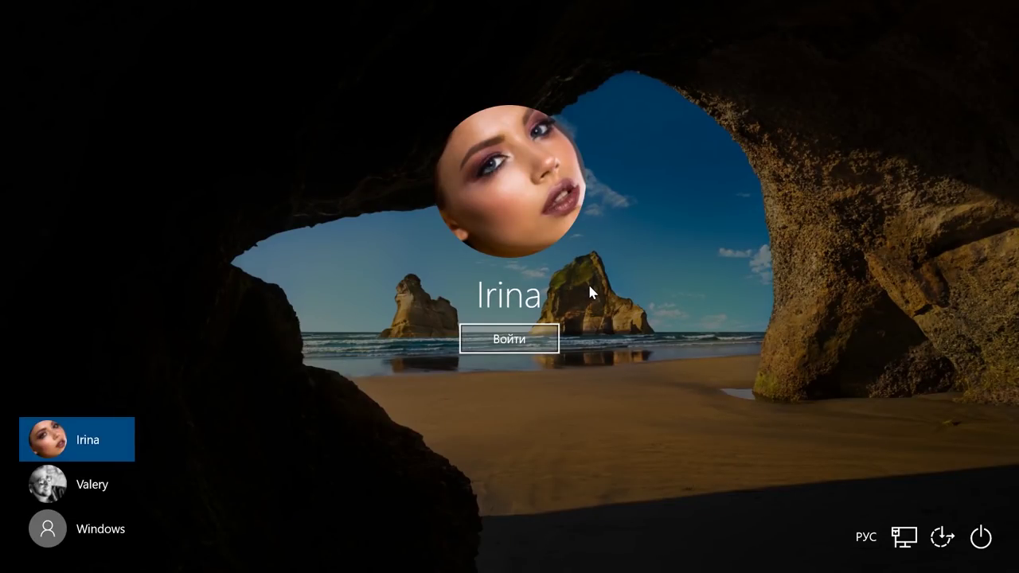
pyautogui.click(523, 344)
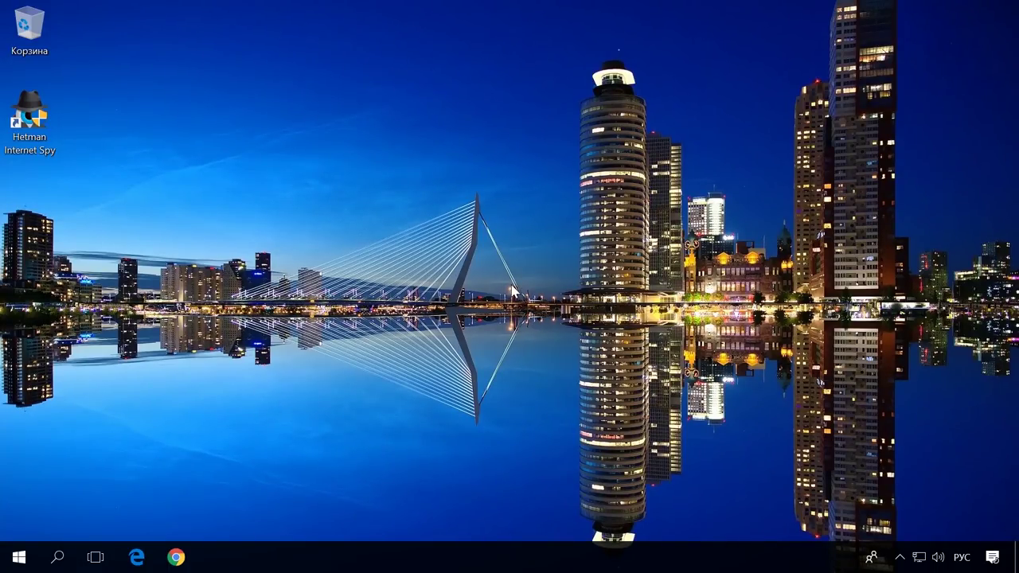
# Launch Hetman Internet Spy, run Анализ системы and pick the user account to inspect.
pyautogui.doubleClick(43, 117)
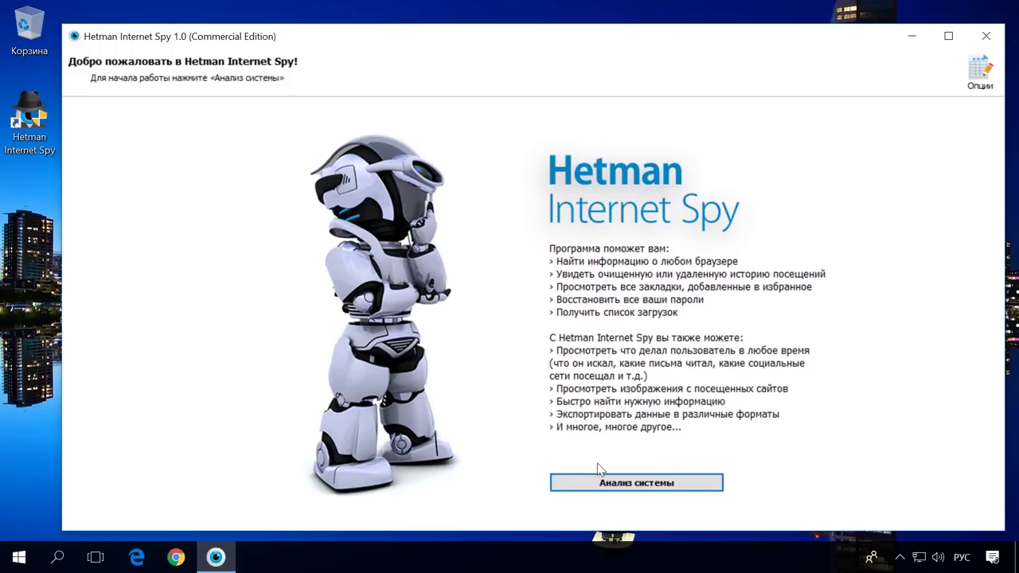
pyautogui.click(664, 491)
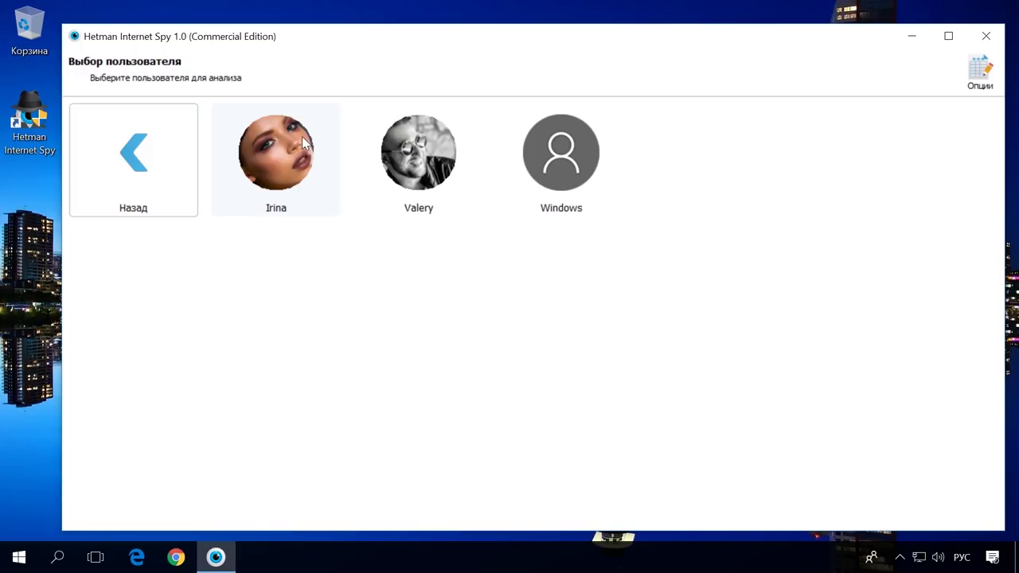
pyautogui.click(302, 136)
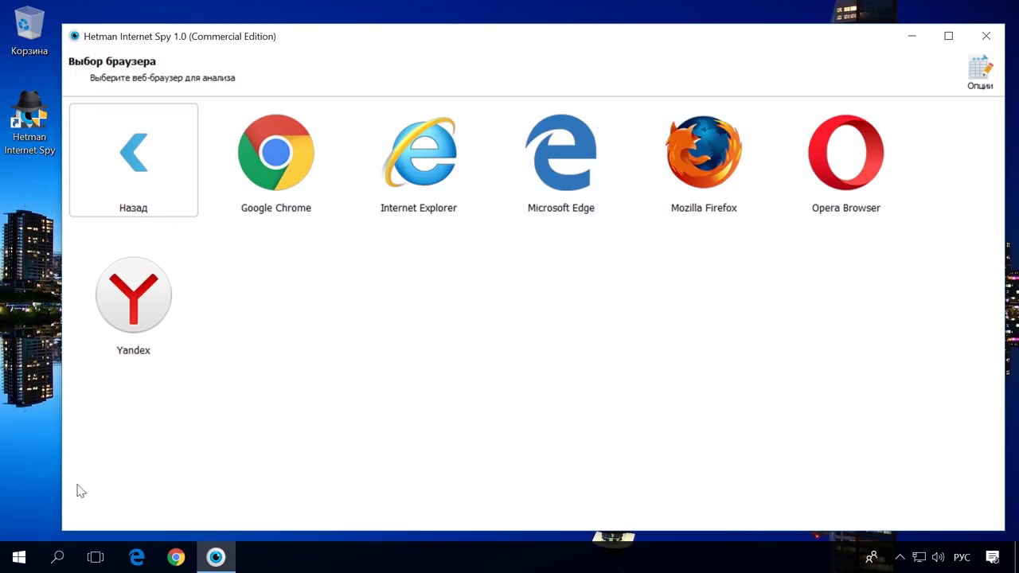
pyautogui.rightClick(19, 557)
pyautogui.click(91, 416)
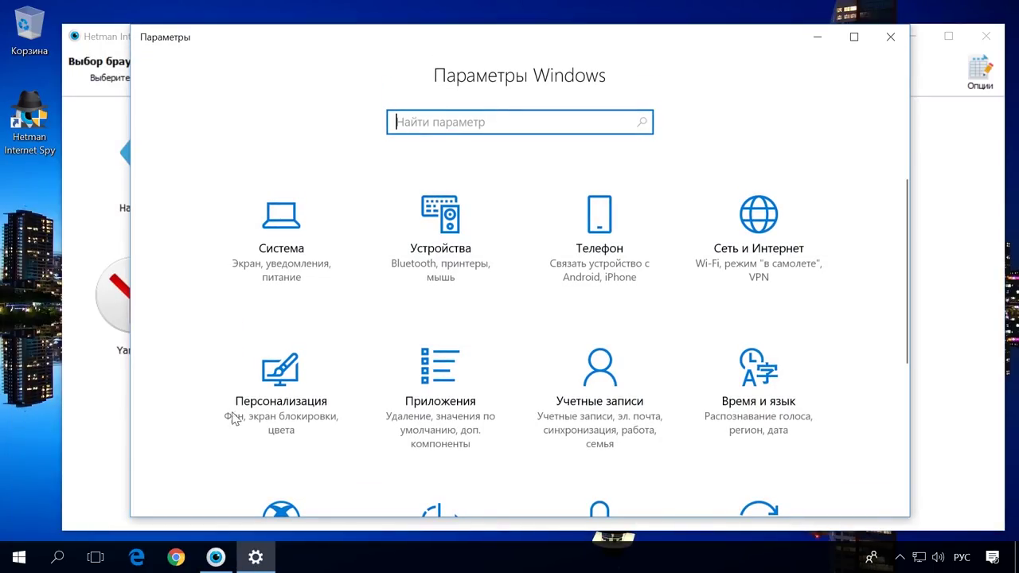
pyautogui.click(433, 402)
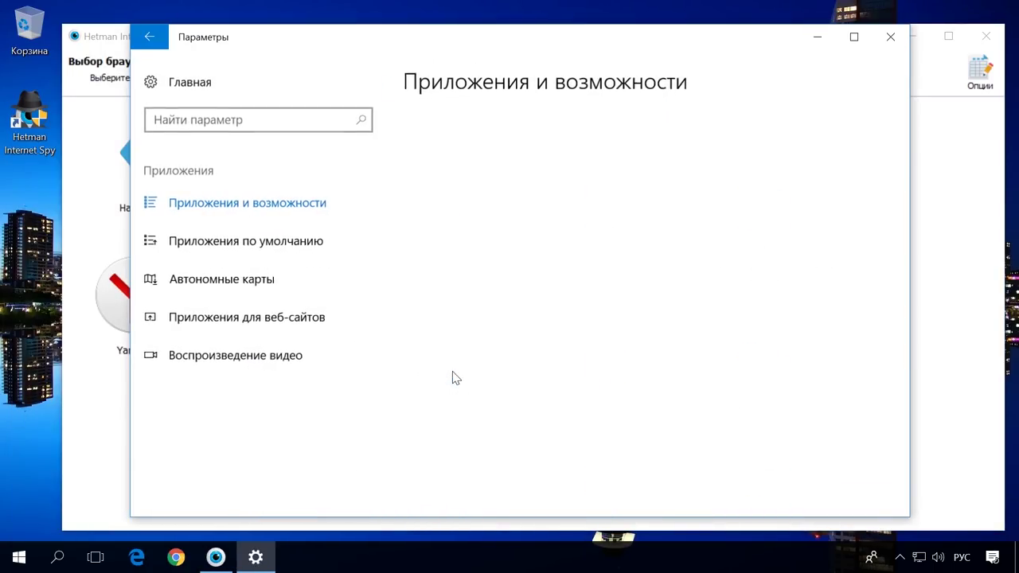
pyautogui.click(283, 241)
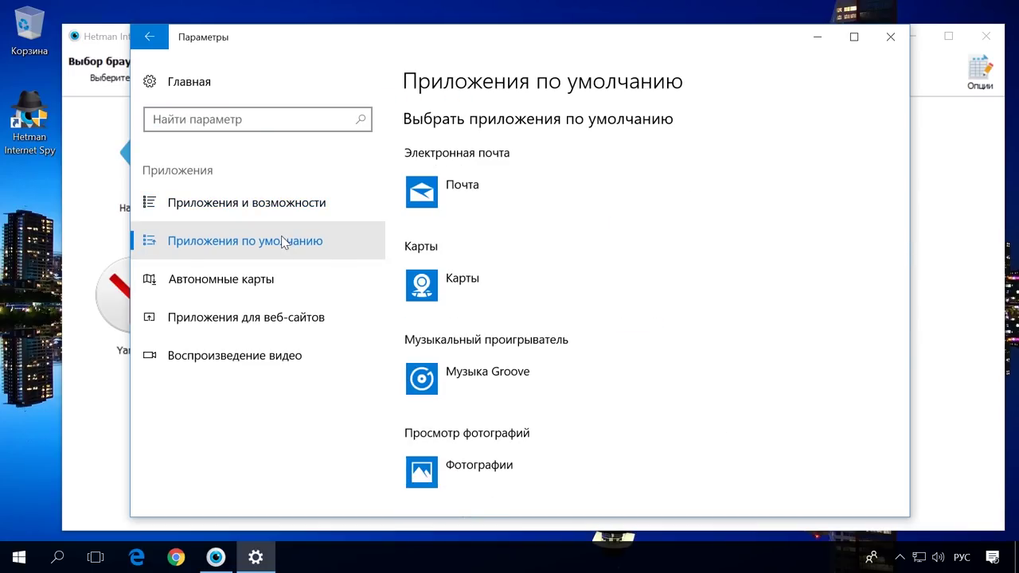
pyautogui.scroll(-5, 629, 310)
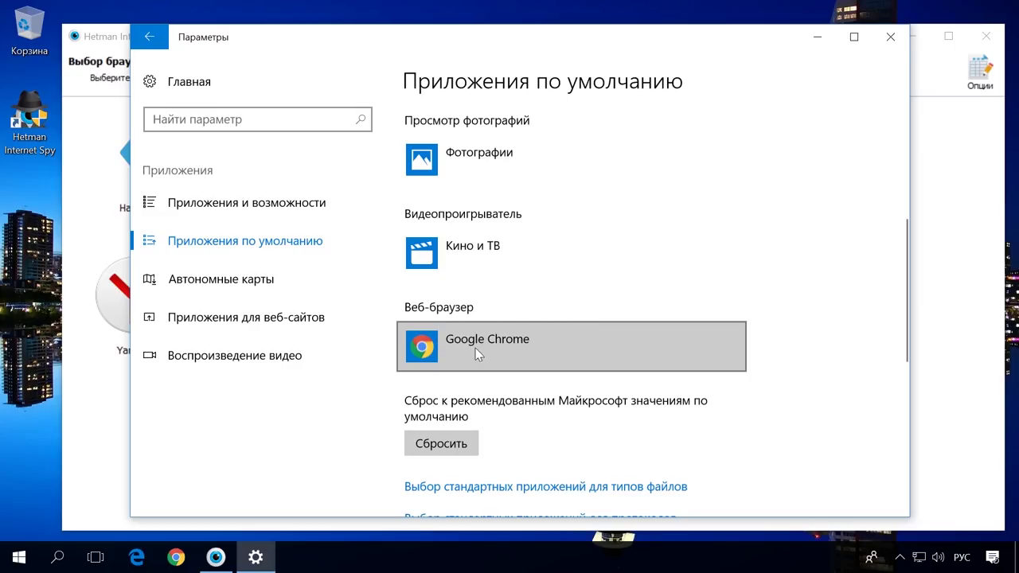
pyautogui.click(890, 36)
pyautogui.click(303, 153)
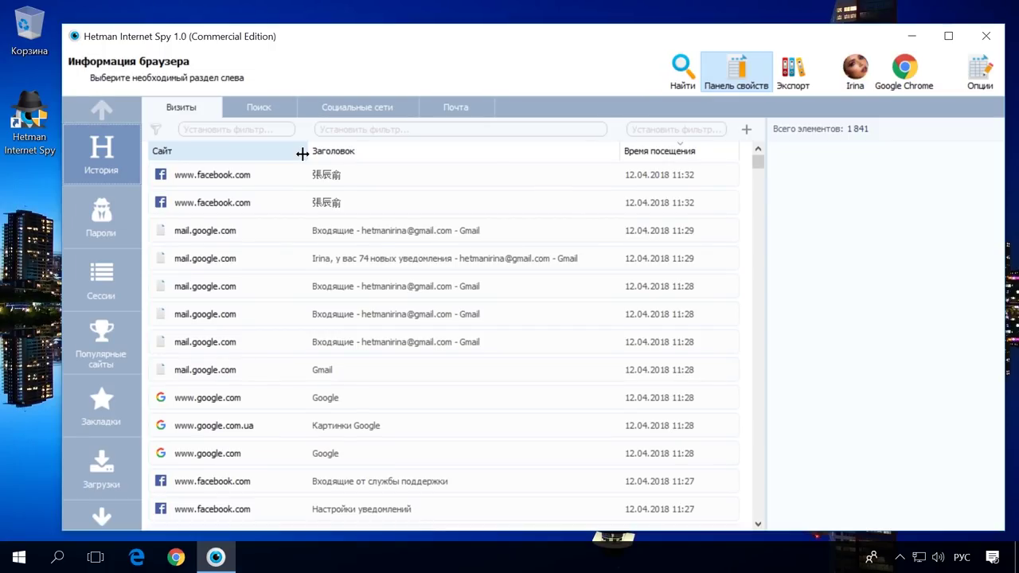
# Scroll through the Визиты list of 1,841 Chrome visits from 12.04.2018.
pyautogui.scroll(-4, 366, 216)
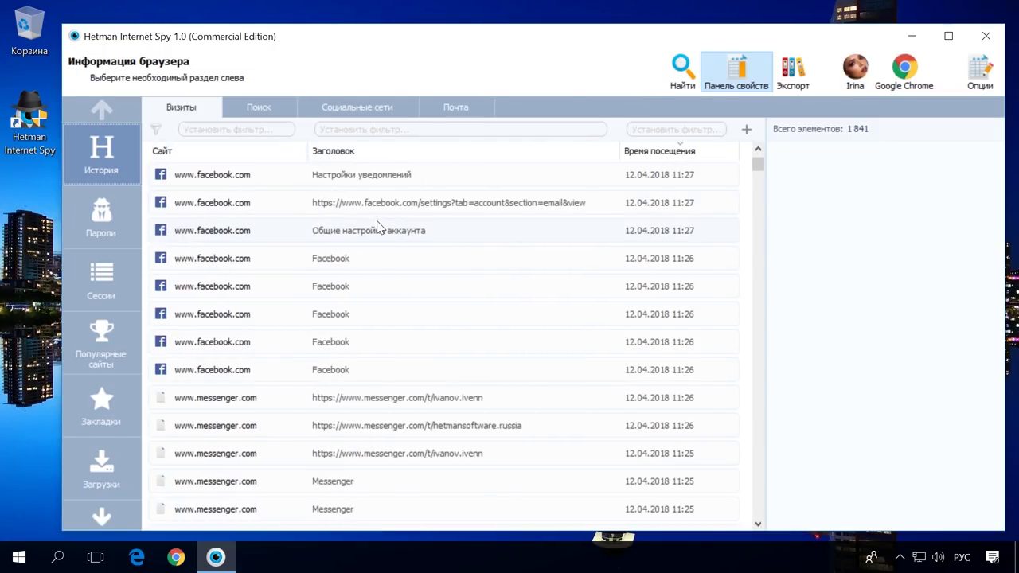
pyautogui.scroll(-3, 377, 226)
pyautogui.scroll(-2, 379, 227)
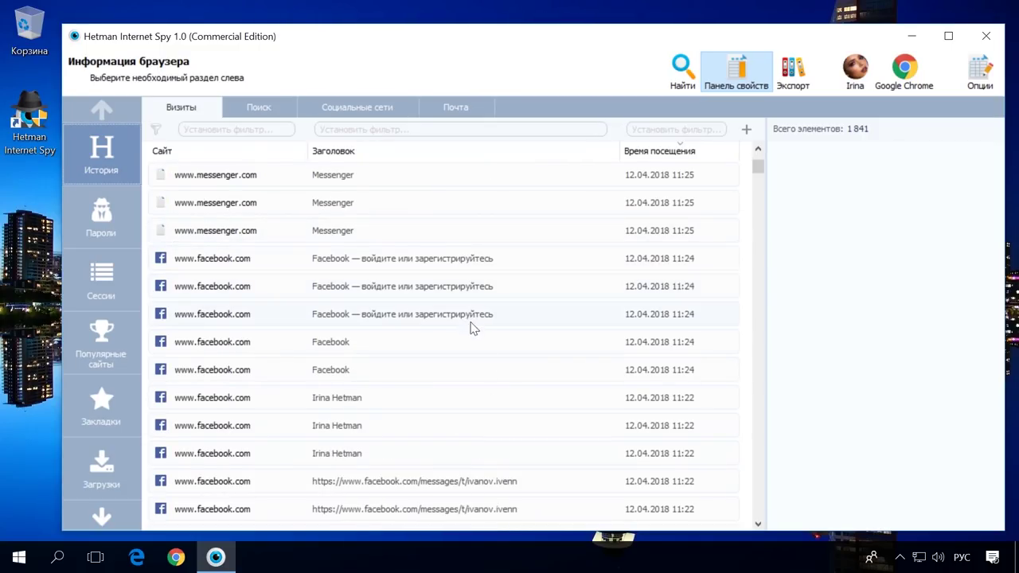
pyautogui.scroll(-1, 473, 347)
pyautogui.scroll(-1, 472, 347)
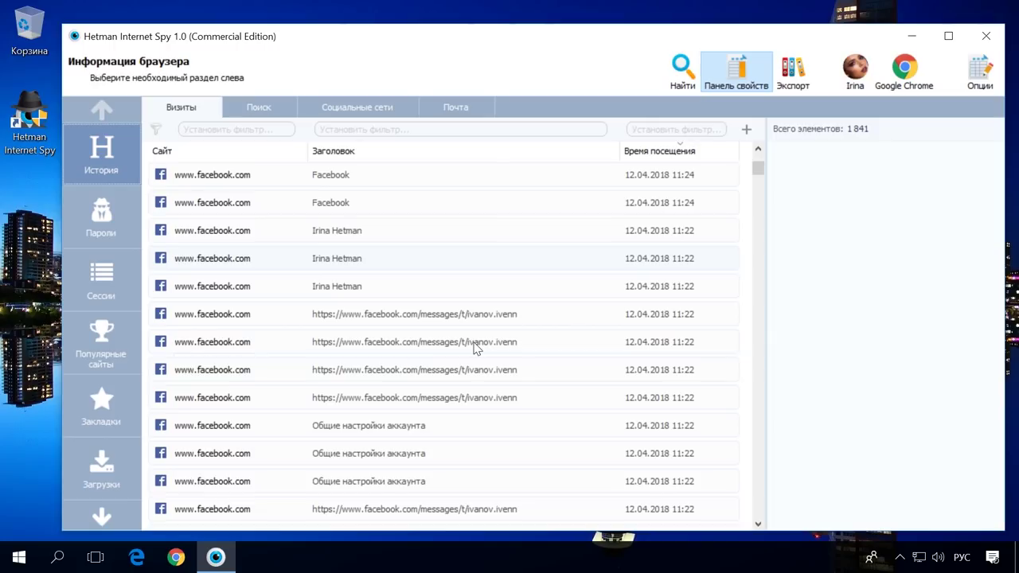
pyautogui.scroll(10, 473, 344)
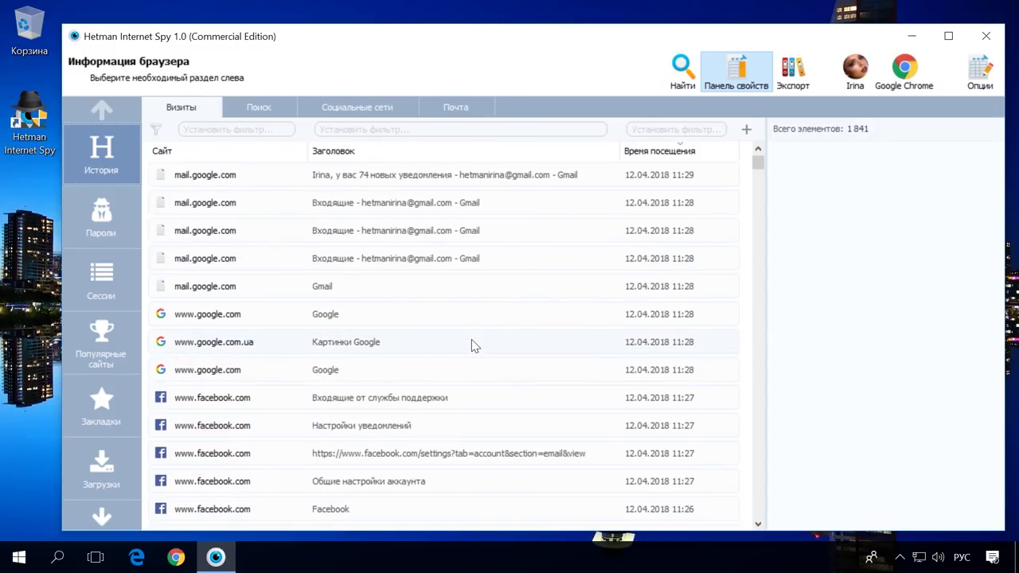
pyautogui.scroll(1, 471, 344)
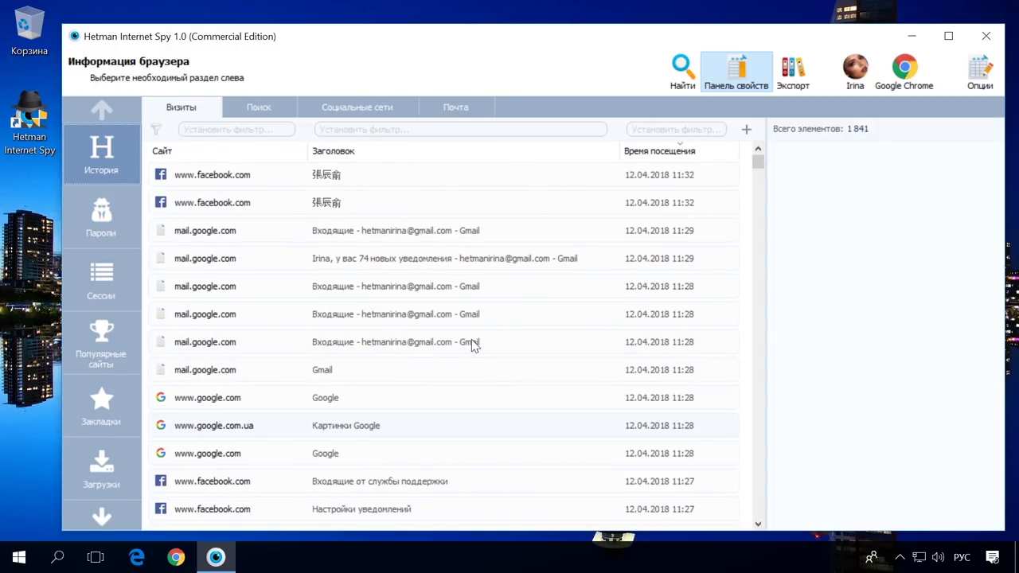
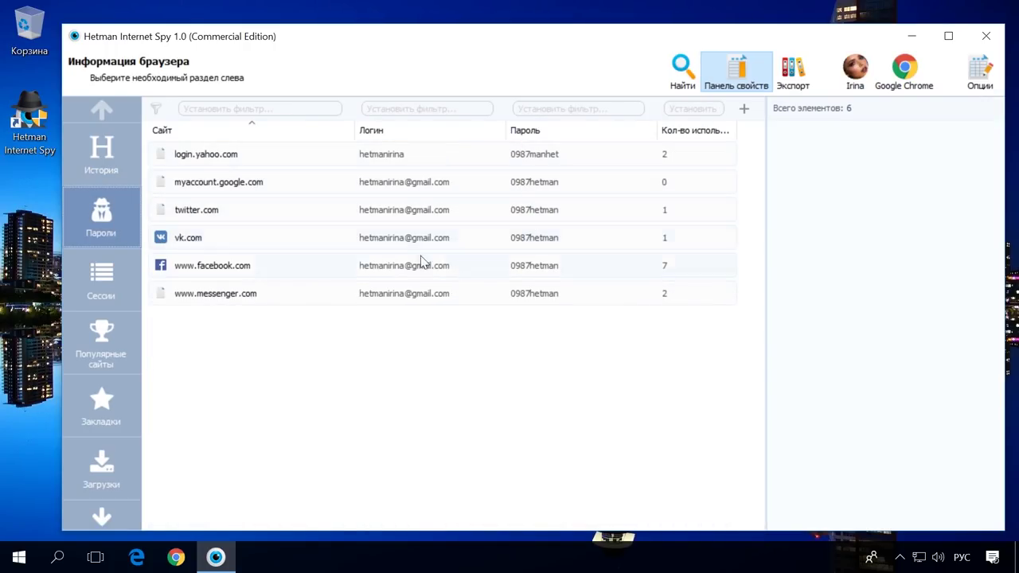
pyautogui.click(272, 270)
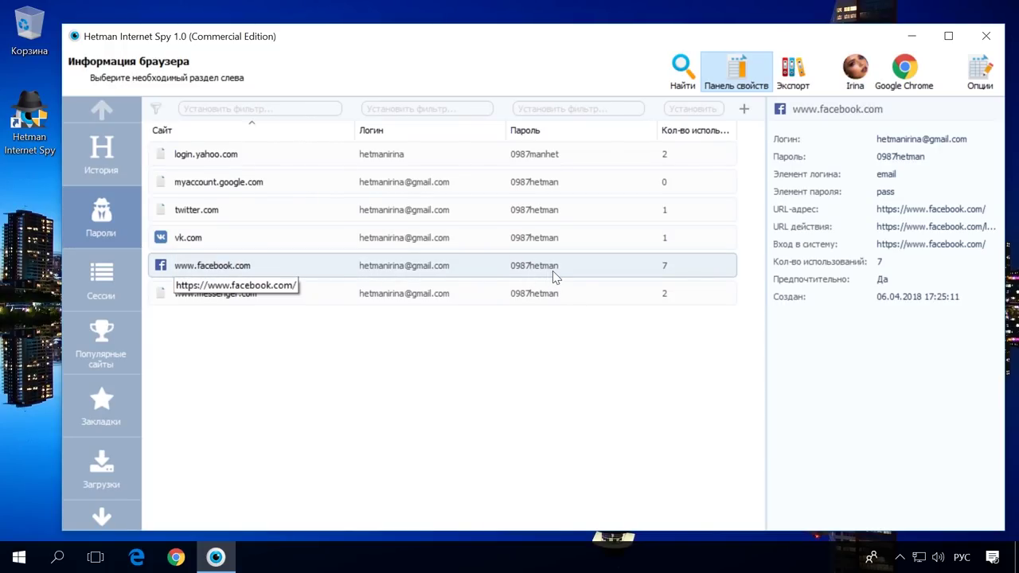
pyautogui.click(942, 210)
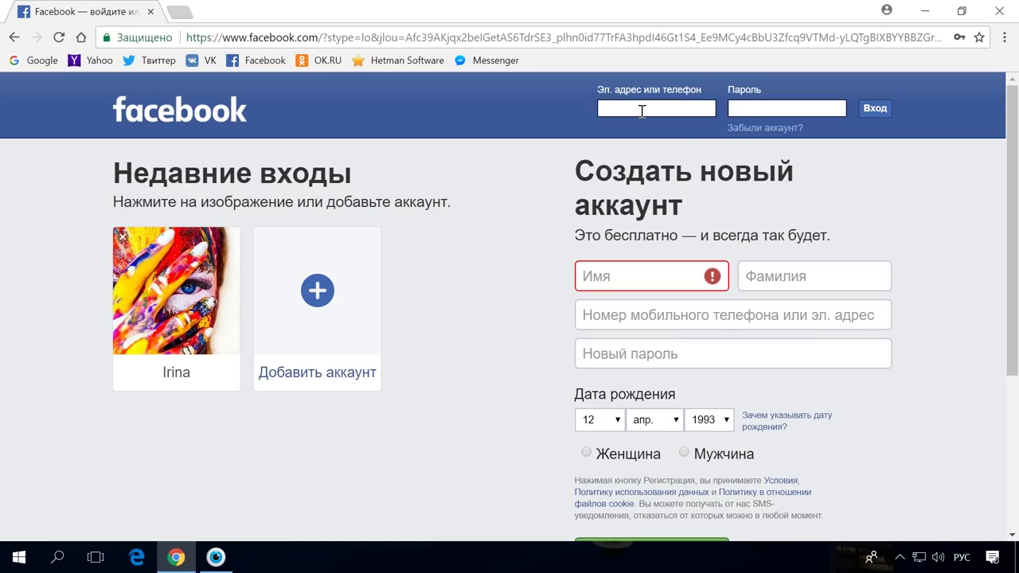
# Sign in to Facebook with the recovered email address and password.
pyautogui.click(641, 110)
pyautogui.hotkey('alt', 'shift')
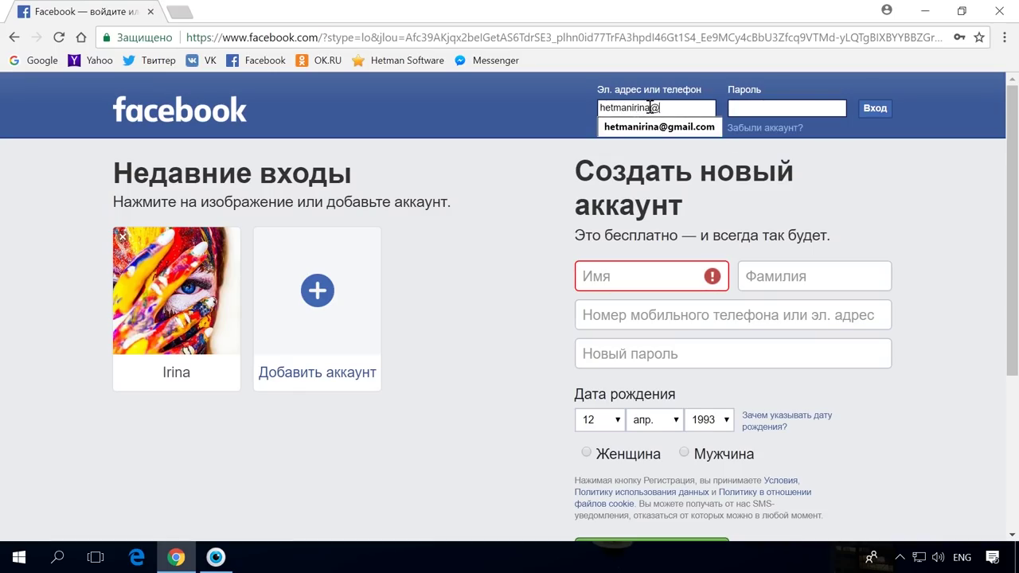
pyautogui.click(766, 109)
pyautogui.write('••••')
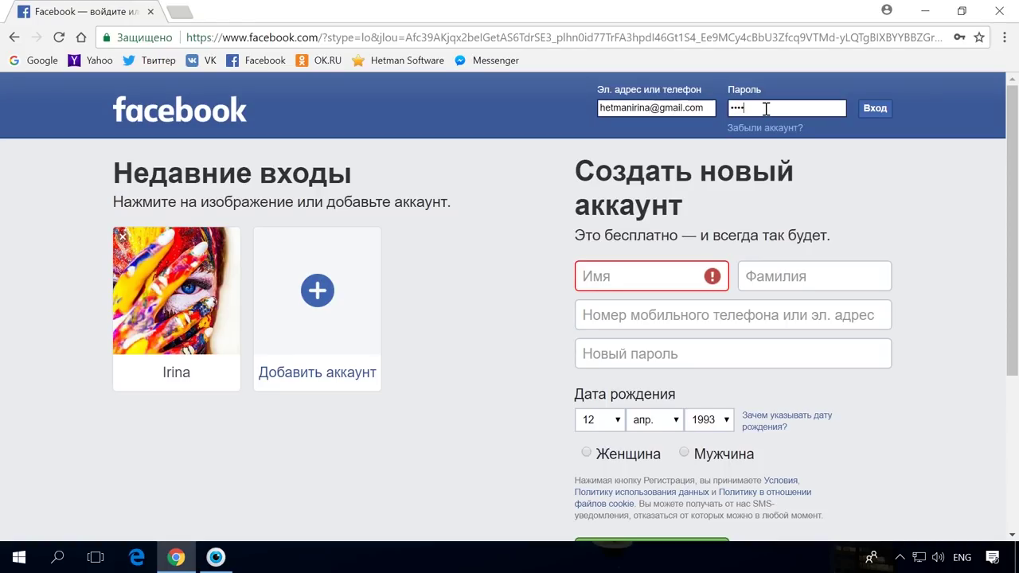
pyautogui.write('••••••')
pyautogui.click(874, 108)
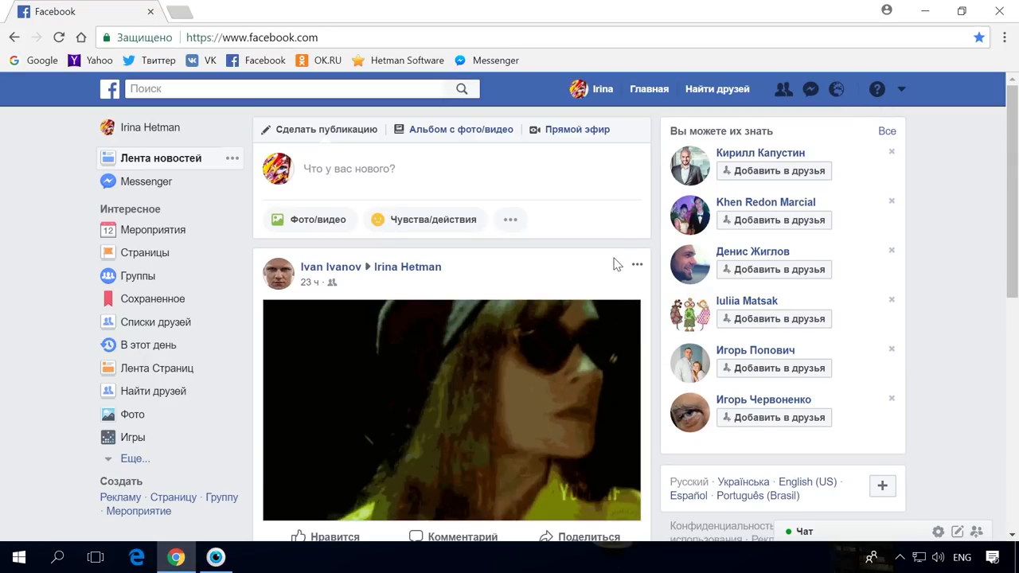
# Open a friend's conversation on the full Messenger page (Все в Messenger).
pyautogui.scroll(-3, 619, 265)
pyautogui.scroll(5, 628, 262)
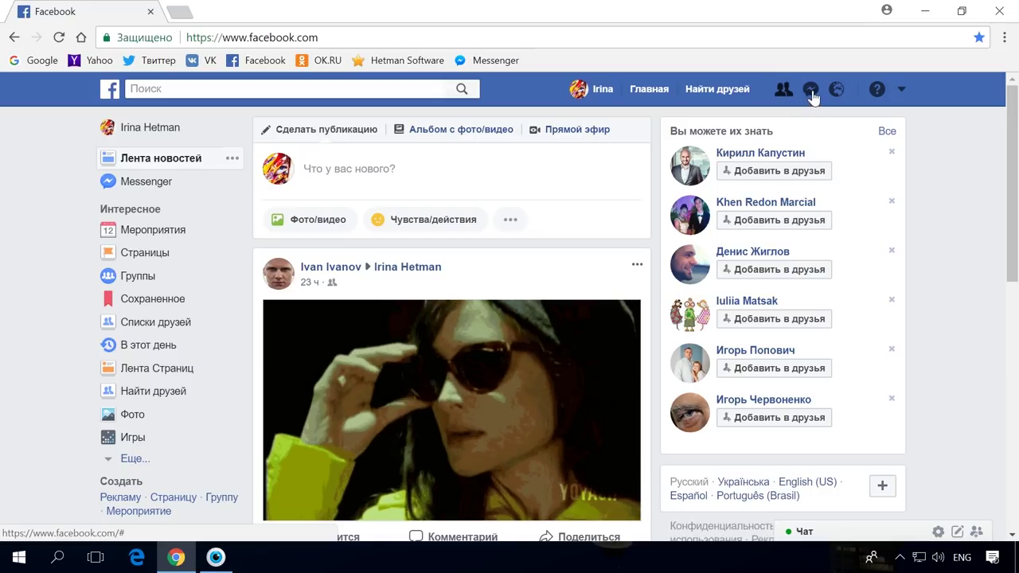
pyautogui.click(810, 90)
pyautogui.click(566, 487)
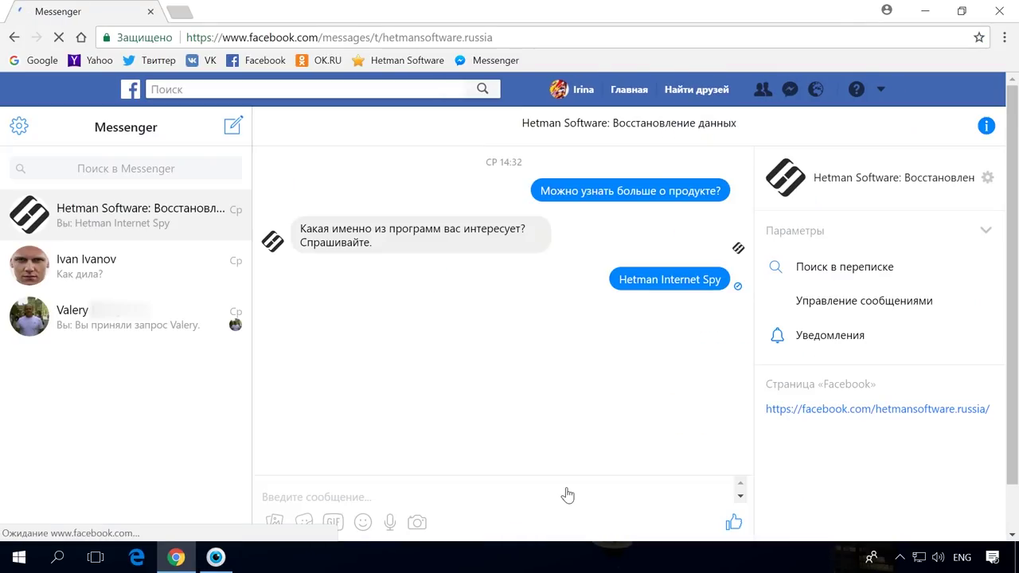
pyautogui.click(169, 269)
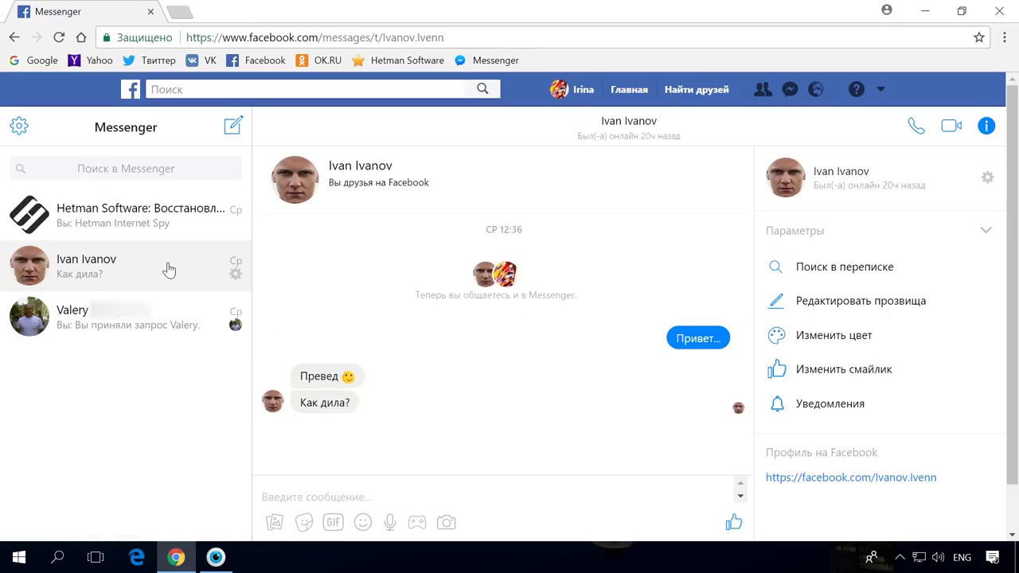
pyautogui.click(880, 90)
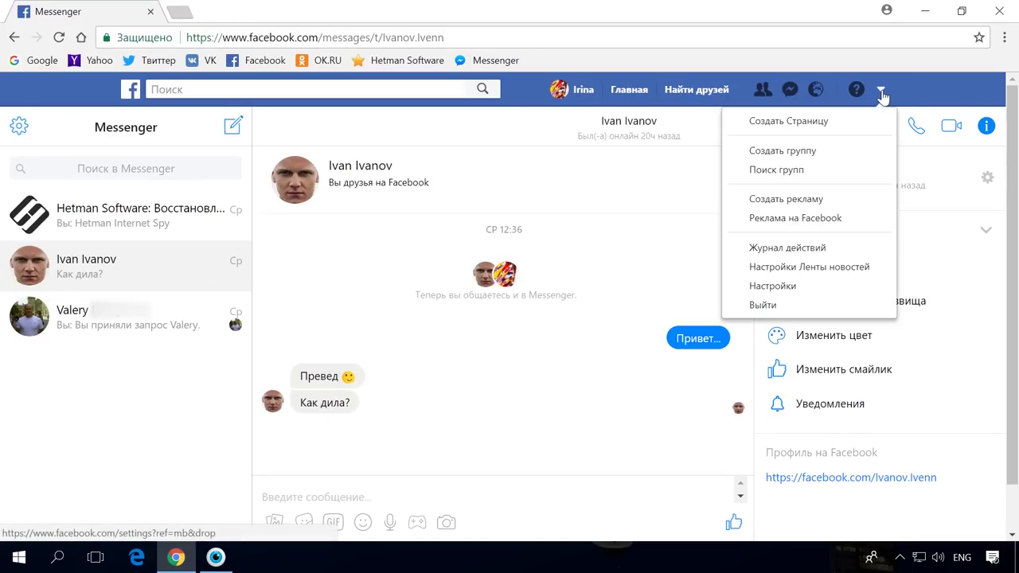
# Open the Facebook activity log (Журнал действий) and scroll through its recent entries.
pyautogui.click(805, 252)
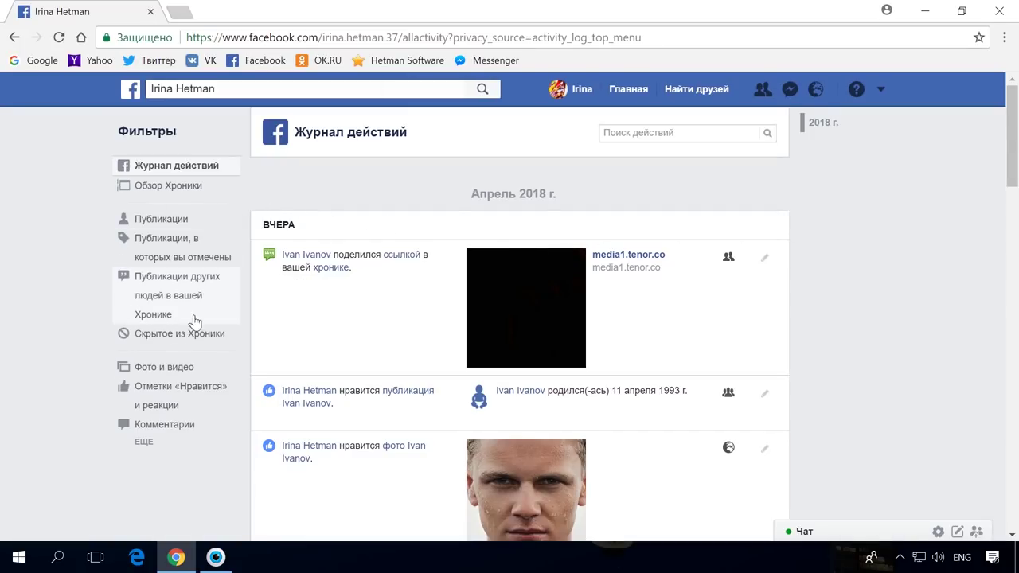
pyautogui.scroll(-4, 383, 322)
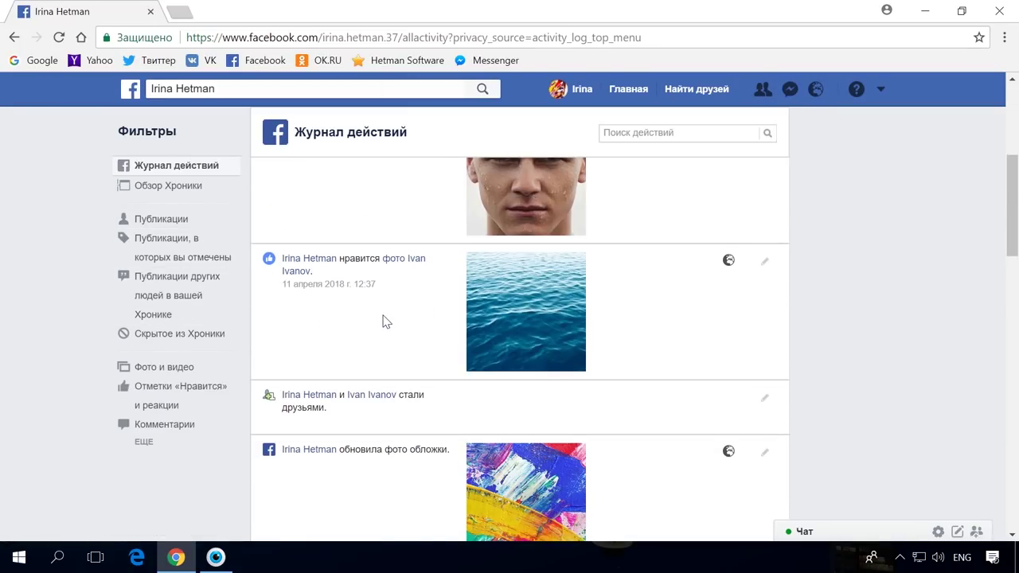
pyautogui.scroll(-10, 383, 322)
pyautogui.scroll(-4, 379, 319)
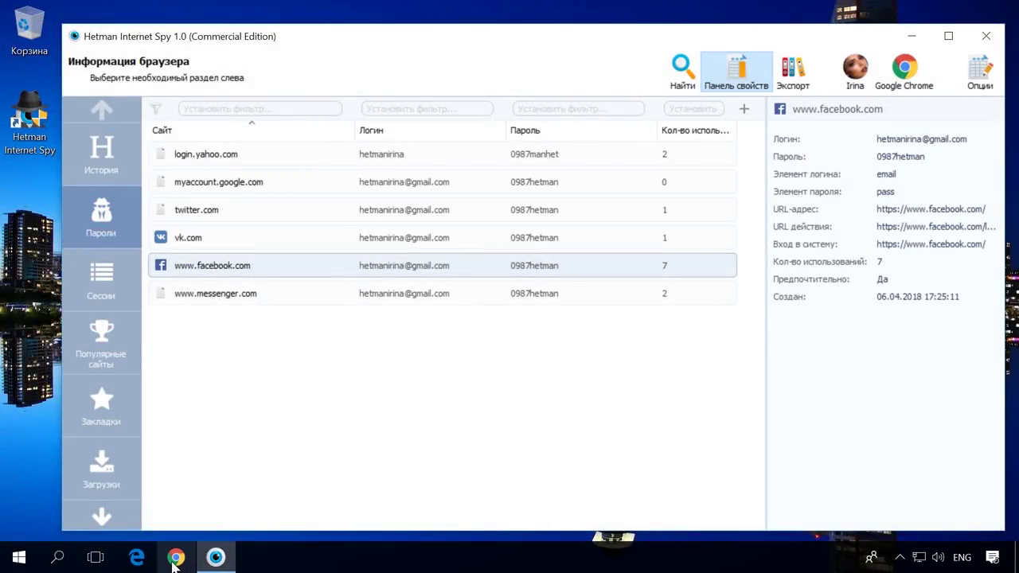
pyautogui.click(175, 557)
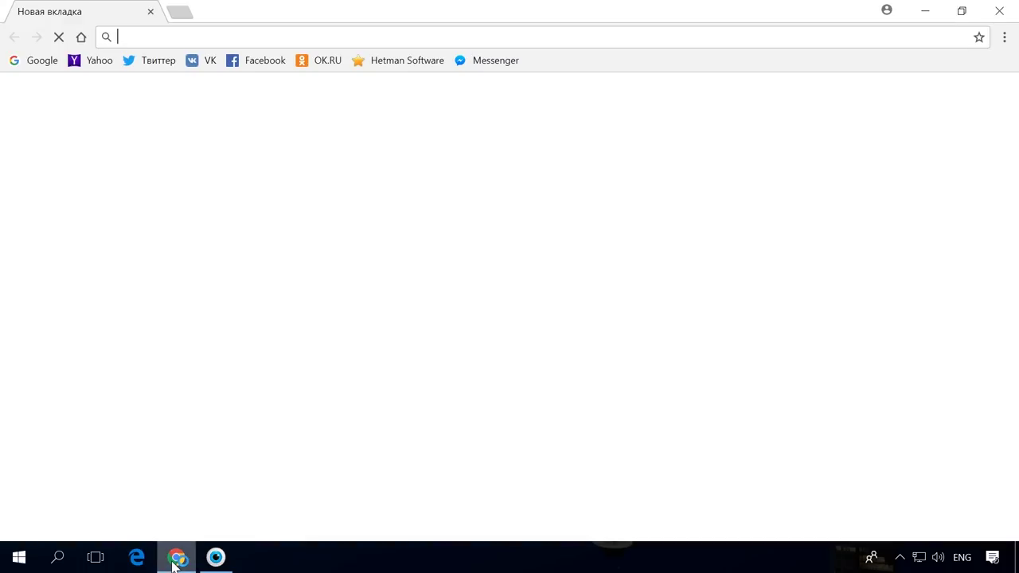
pyautogui.write('www.messenger')
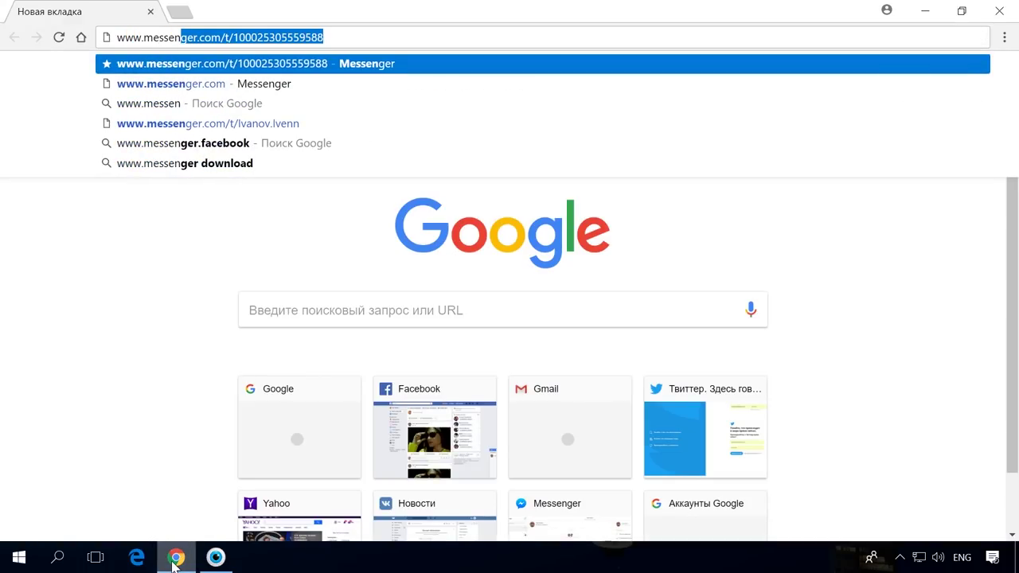
pyautogui.press('BackSpace')
pyautogui.write('.com')
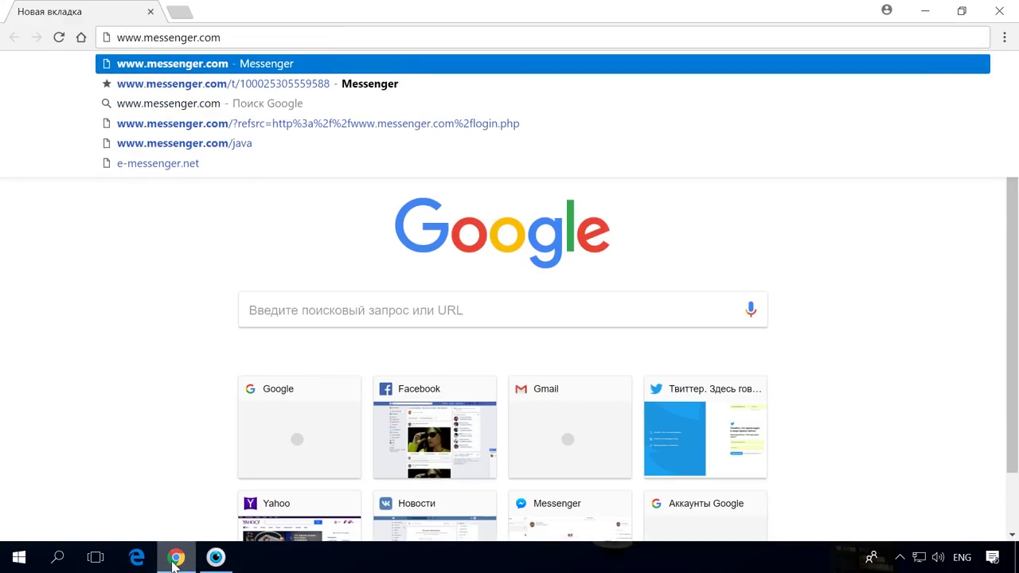
pyautogui.press('Return')
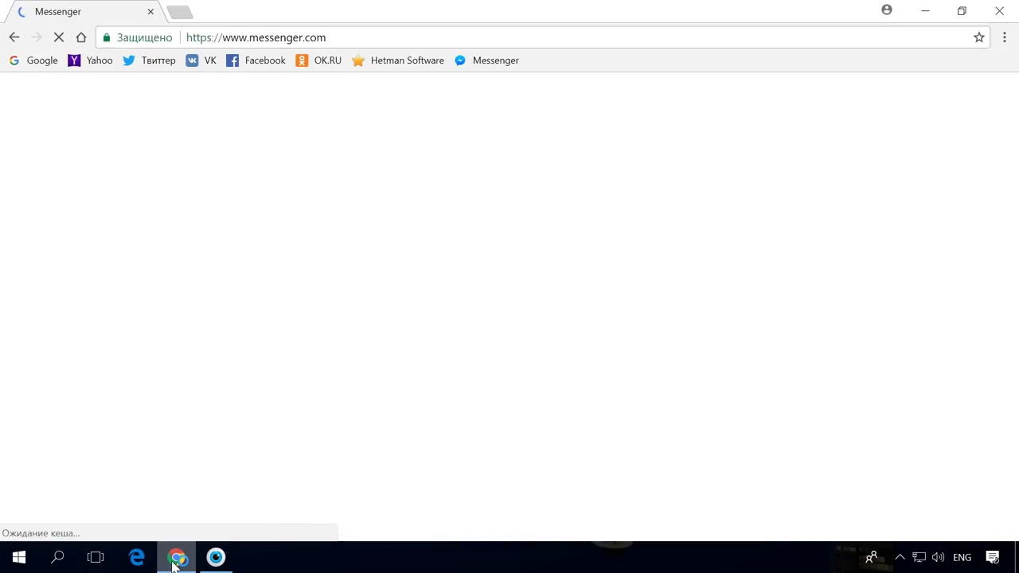
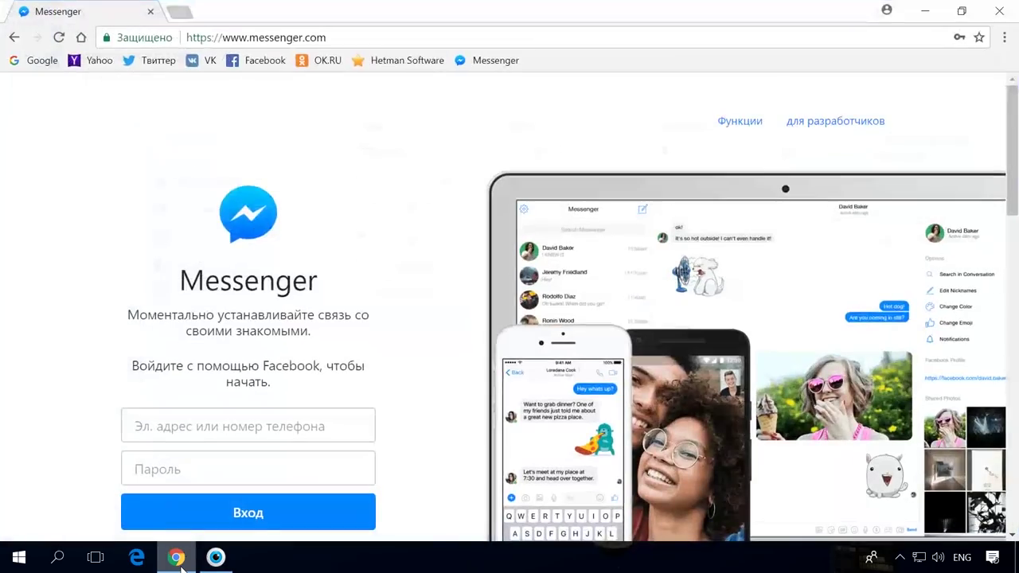
# Log in to Messenger web with the account e-mail and password, submitting with Вход.
pyautogui.click(255, 422)
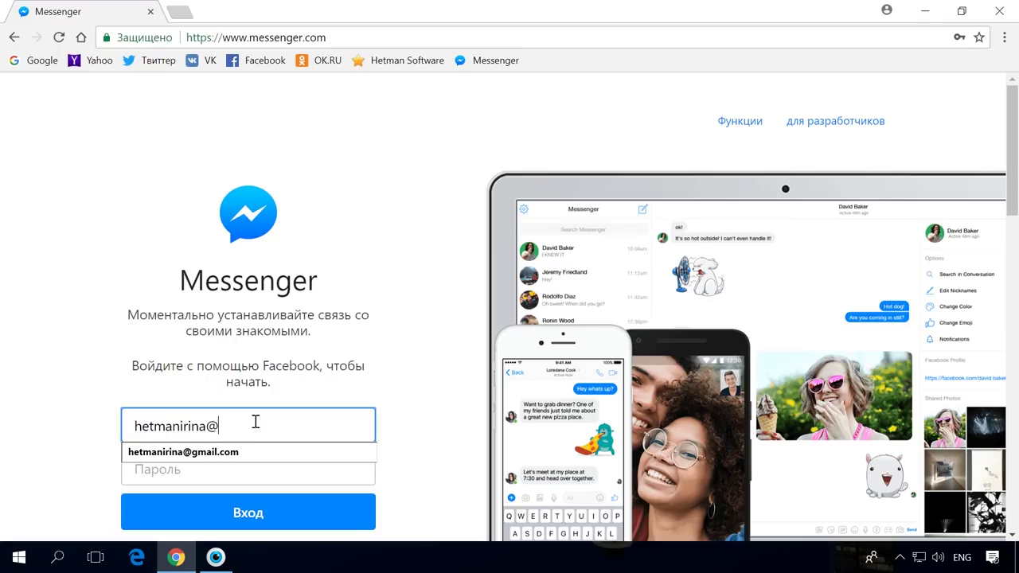
pyautogui.click(231, 475)
pyautogui.write('••••••••••')
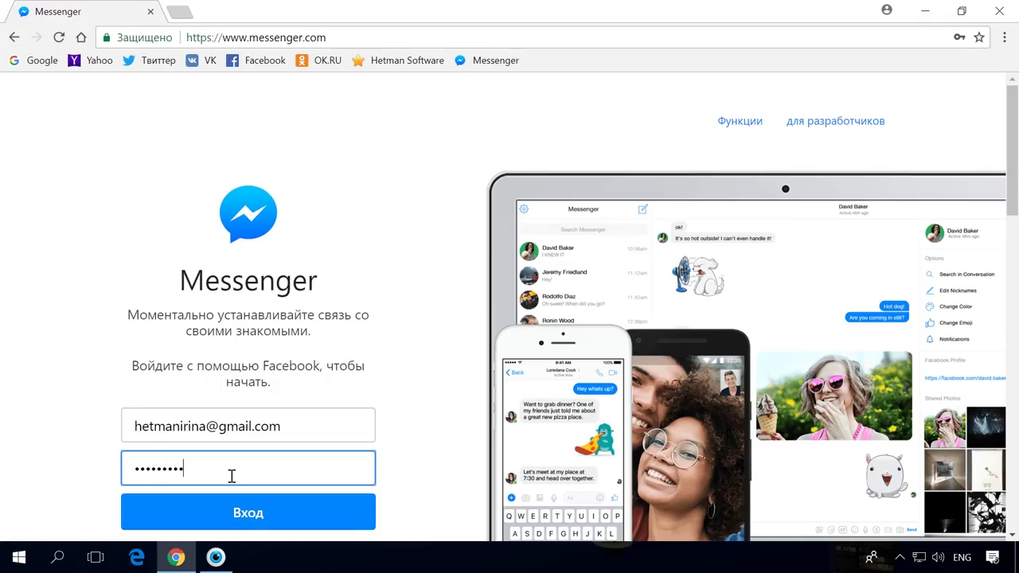
pyautogui.click(257, 513)
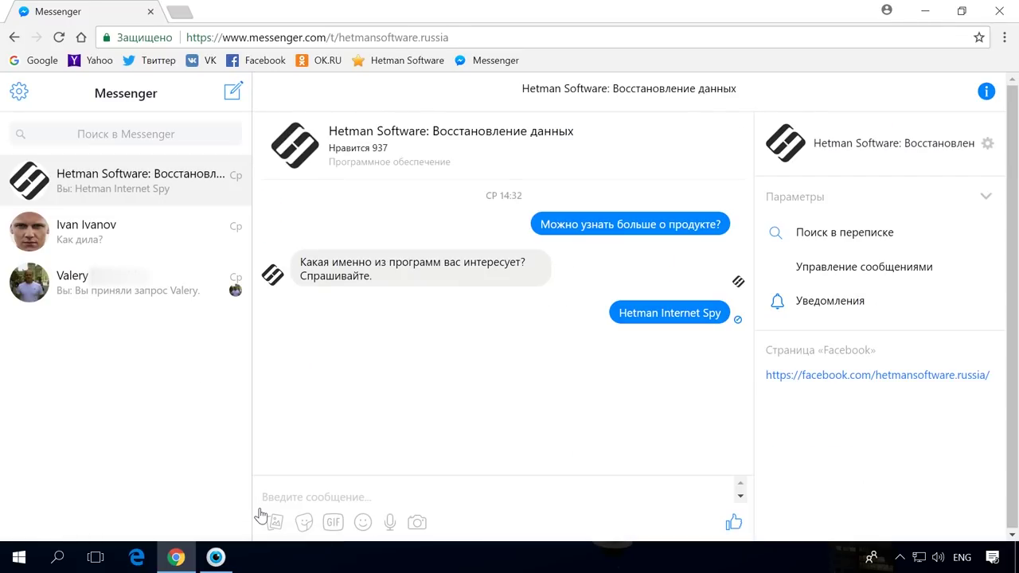
# Open the second contact's chat, select his name in the header, and open his Facebook profile in a new tab.
pyautogui.click(166, 234)
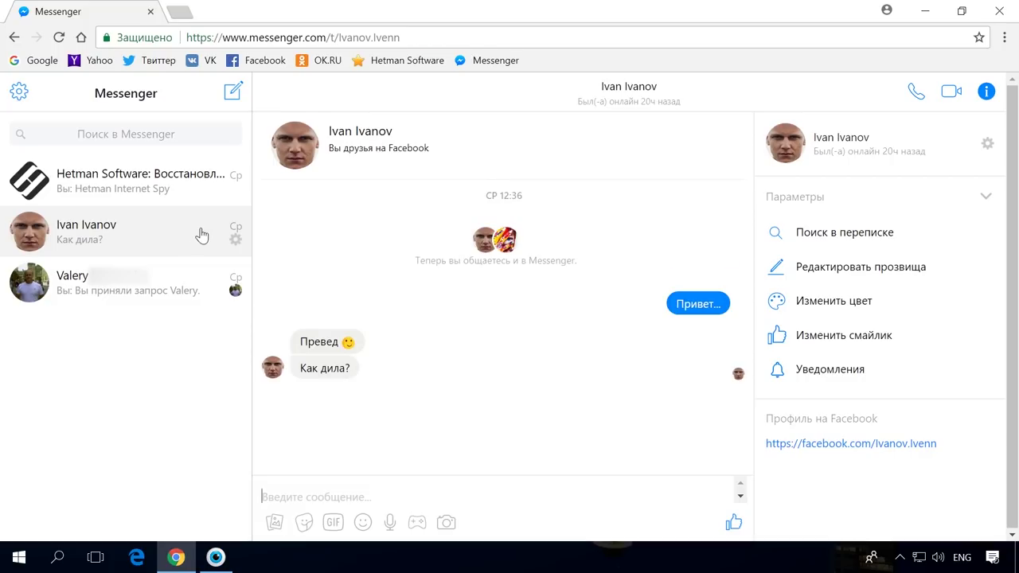
pyautogui.tripleClick(375, 131)
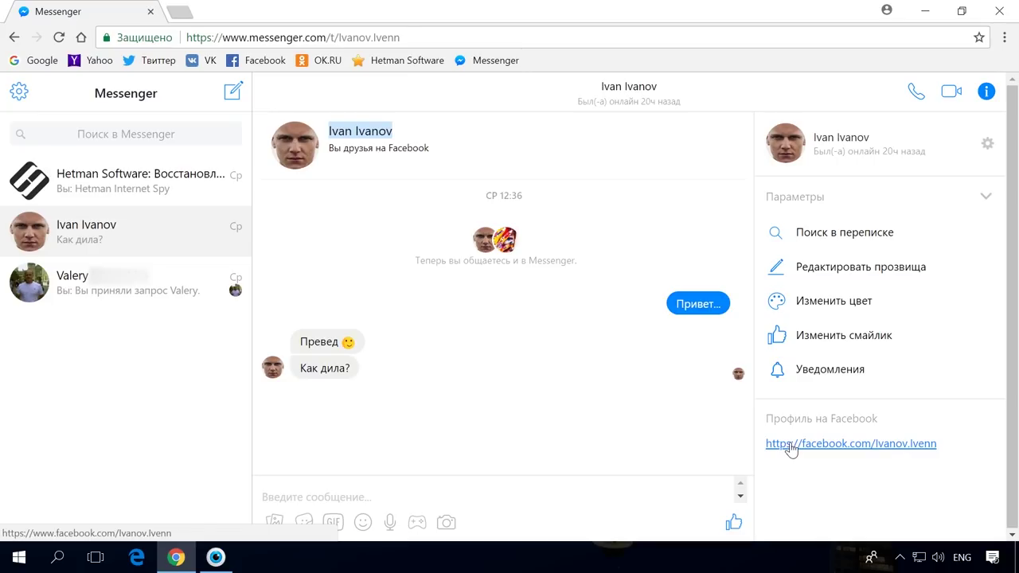
pyautogui.click(791, 444)
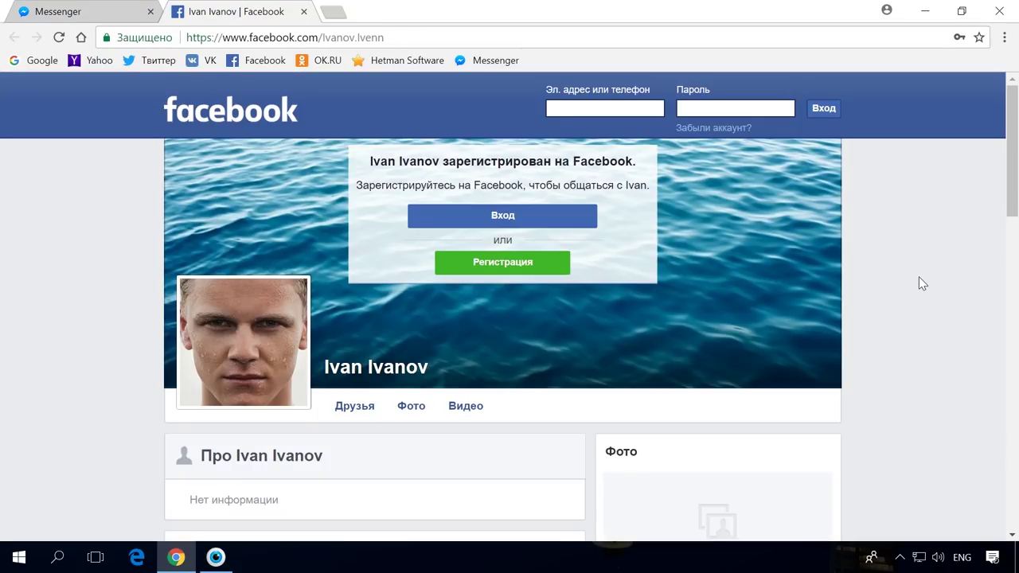
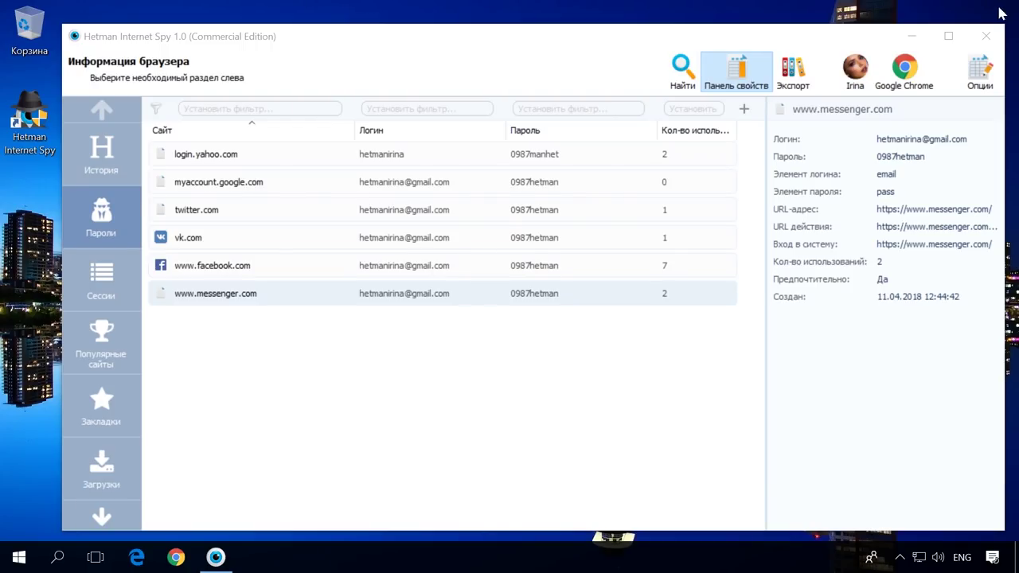
# Show the saved login and password for myaccount.google.com in the Passwords properties panel.
pyautogui.click(380, 156)
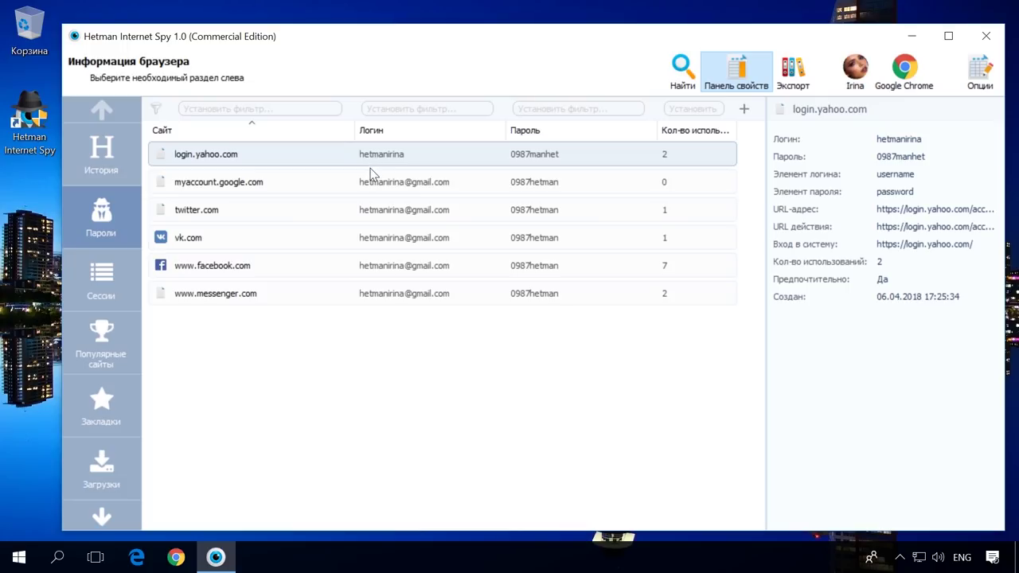
pyautogui.click(376, 185)
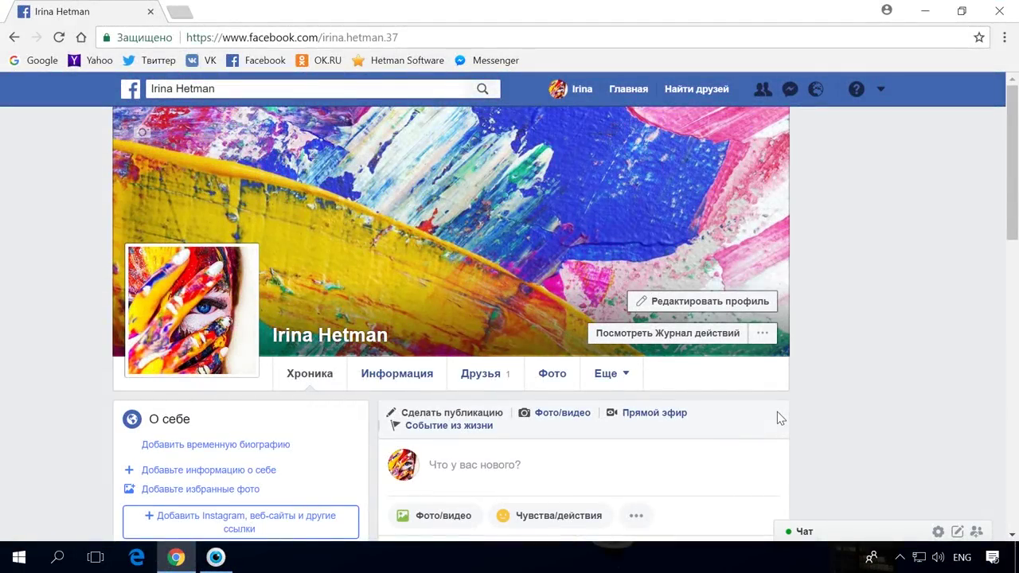
# Open Facebook Настройки and view the account's contact email under Контактная информация.
pyautogui.click(879, 90)
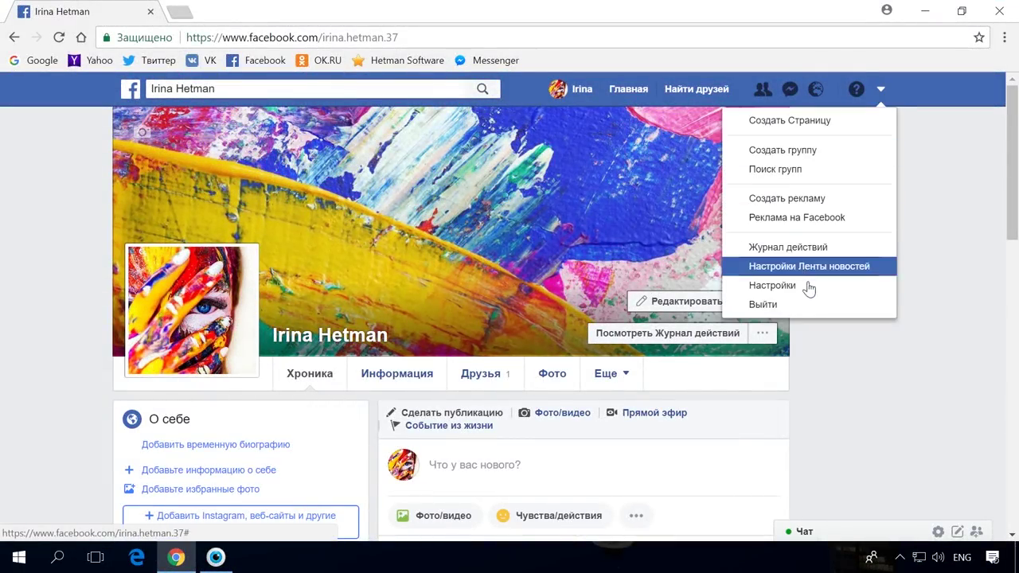
pyautogui.click(809, 286)
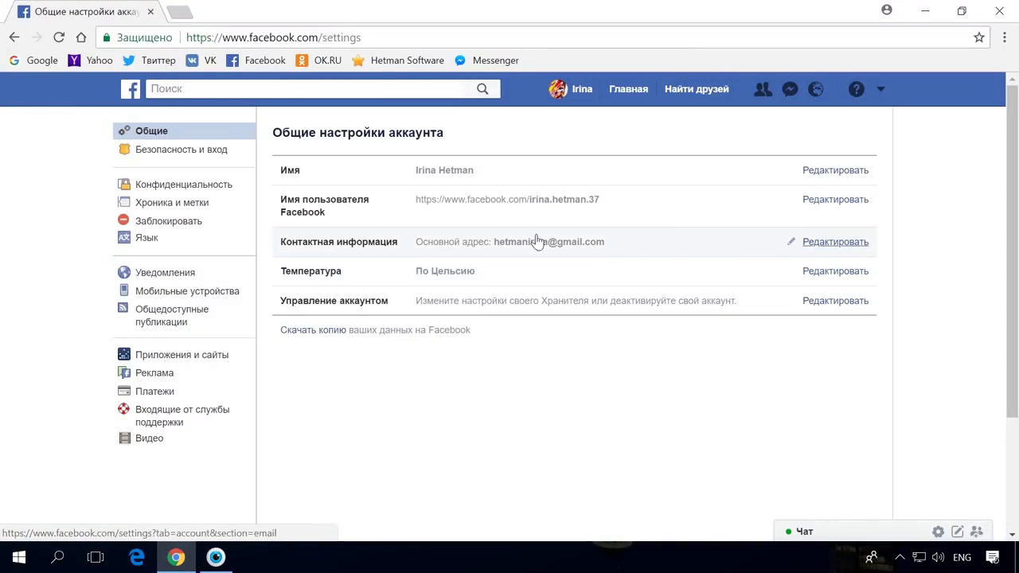
pyautogui.click(610, 250)
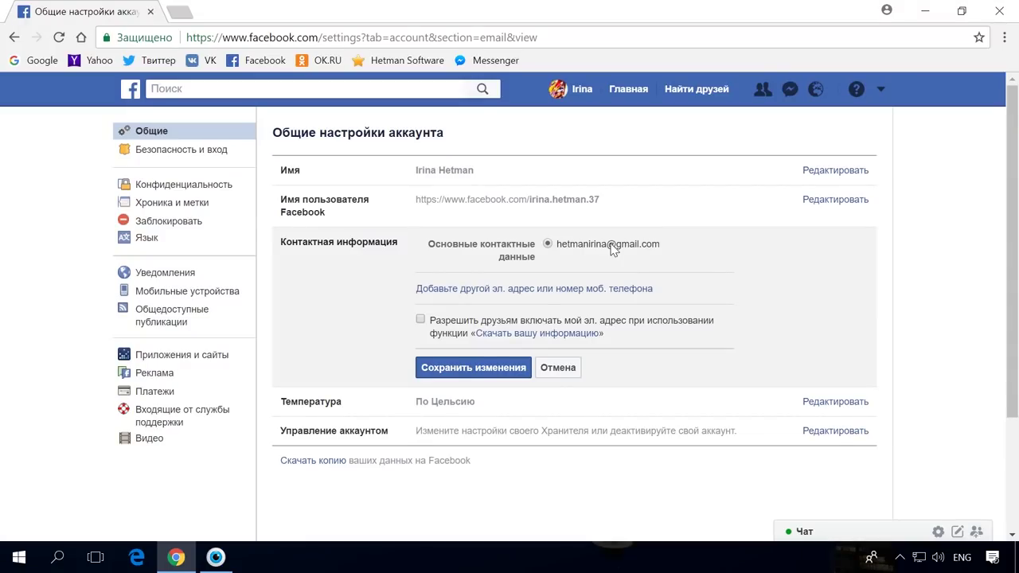
# Expand the Эл. адрес email options in the Уведомления notification settings.
pyautogui.click(182, 272)
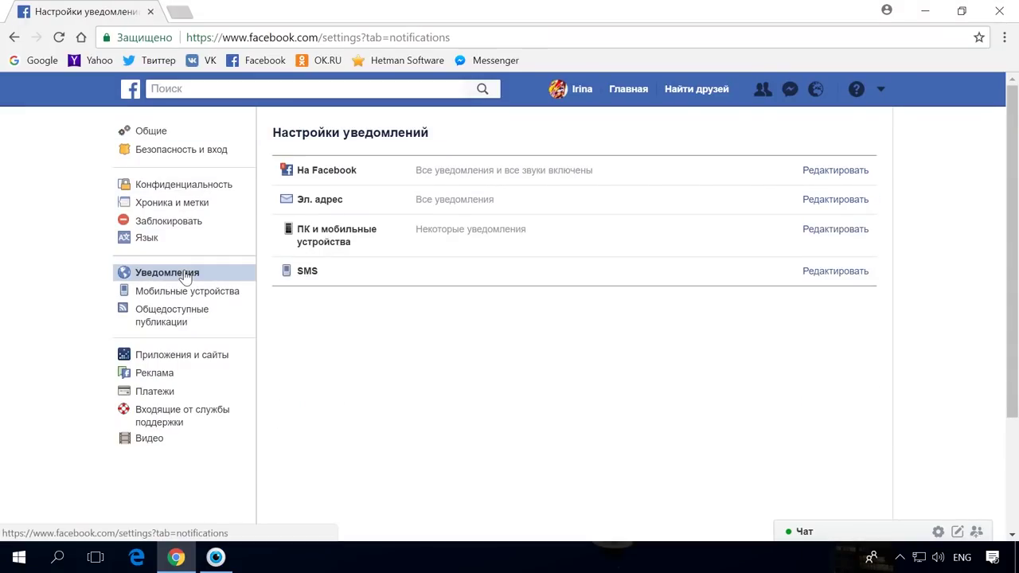
pyautogui.click(525, 200)
pyautogui.scroll(-3, 549, 231)
pyautogui.scroll(2, 555, 238)
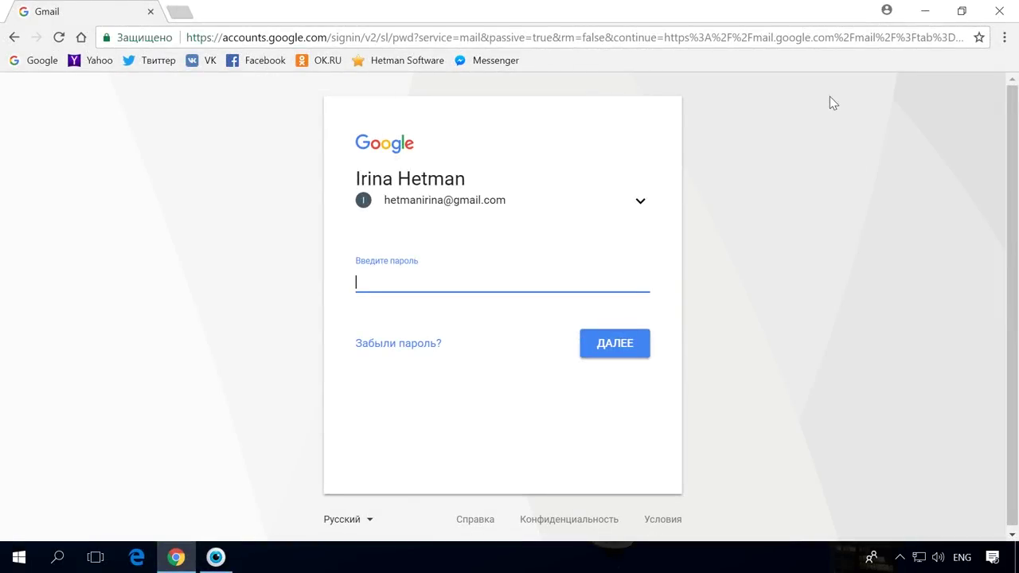
# Enter the Gmail account password and sign in to the mailbox.
pyautogui.write('••')
pyautogui.press('Return')
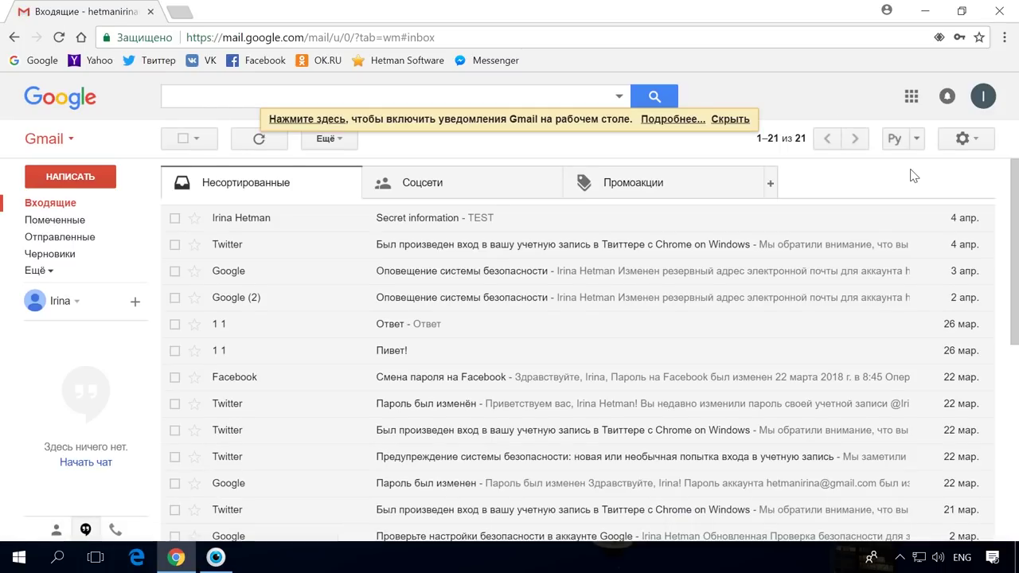
pyautogui.scroll(-4, 784, 254)
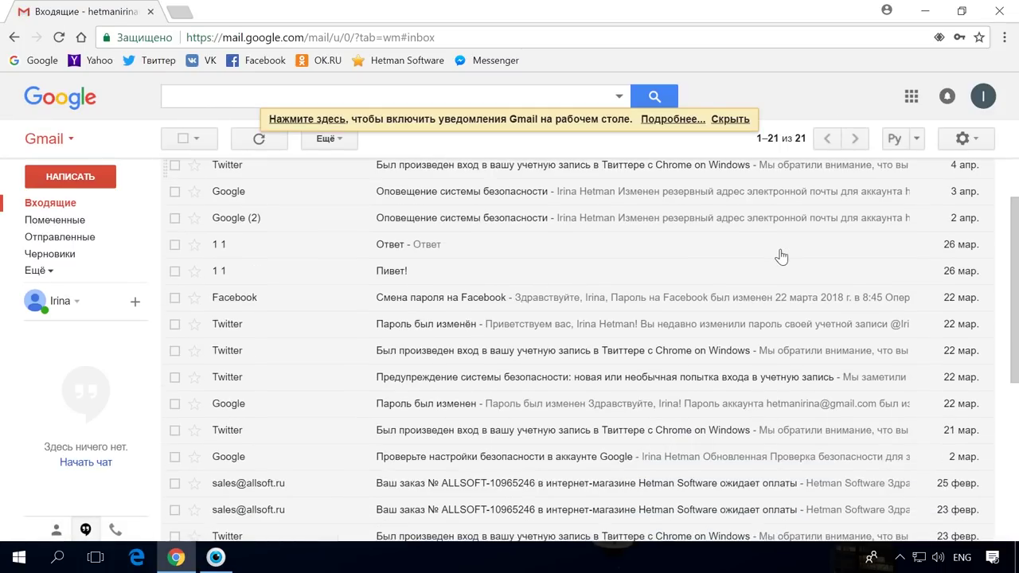
pyautogui.scroll(4, 781, 256)
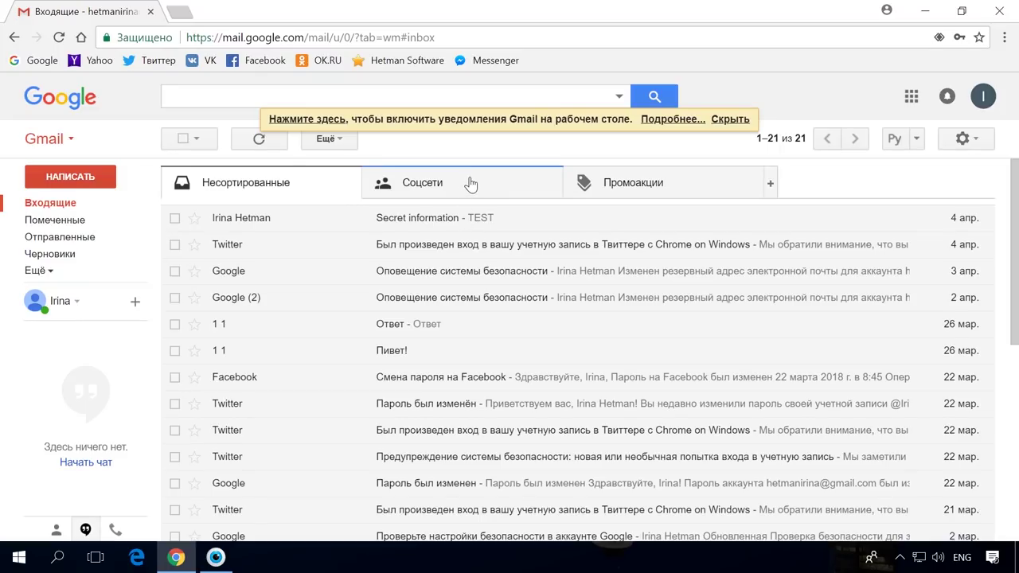
# In the Соцсети tab, read the Facebook friend-request and 74-notifications emails.
pyautogui.click(470, 183)
pyautogui.click(483, 307)
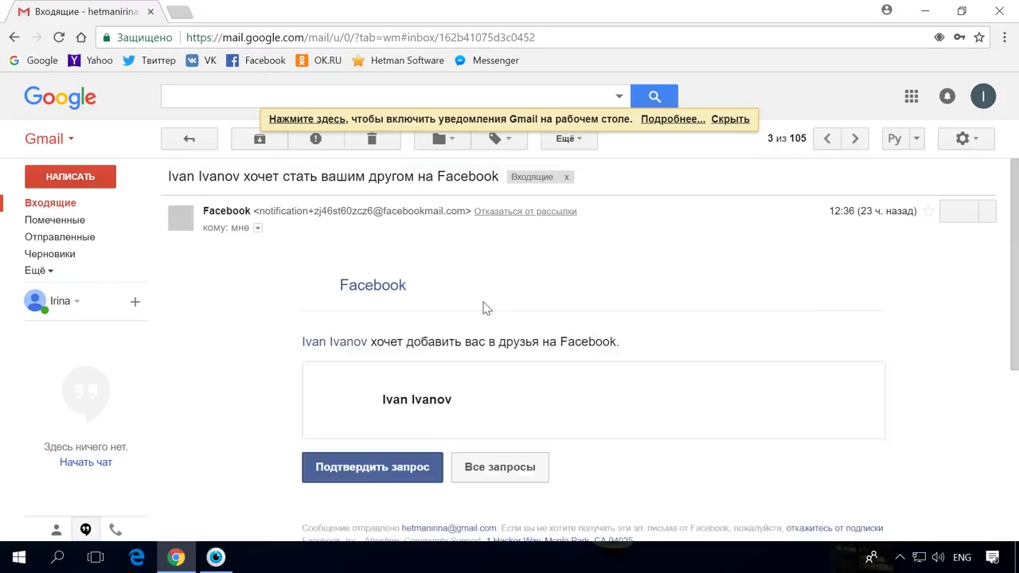
pyautogui.click(198, 147)
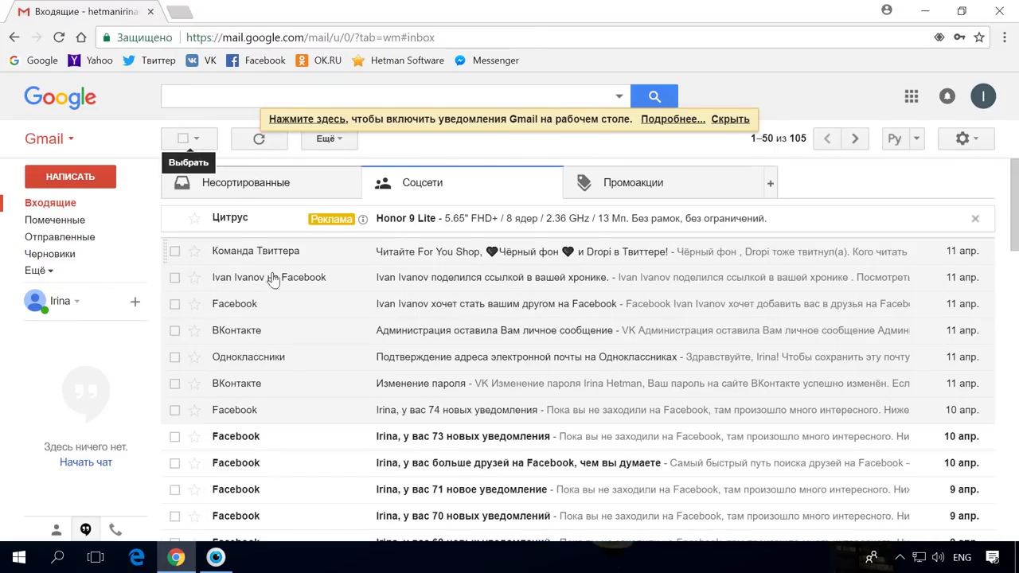
pyautogui.click(423, 416)
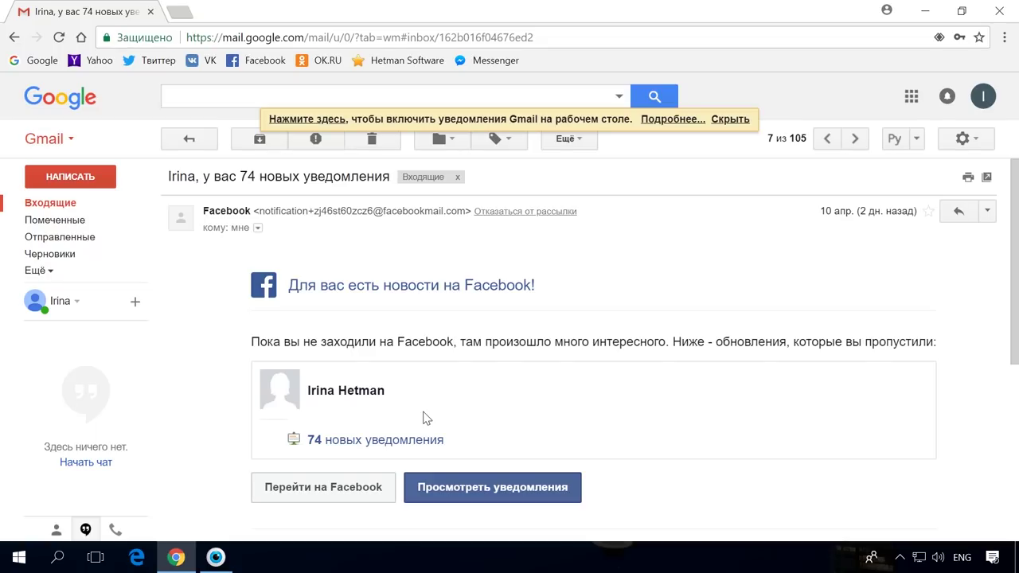
pyautogui.click(202, 143)
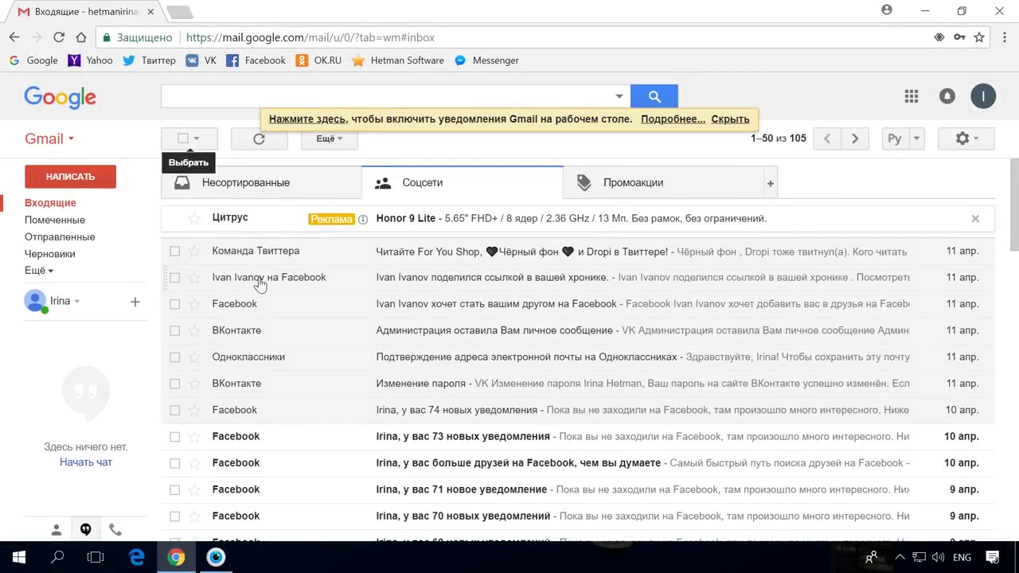
pyautogui.scroll(-1, 260, 285)
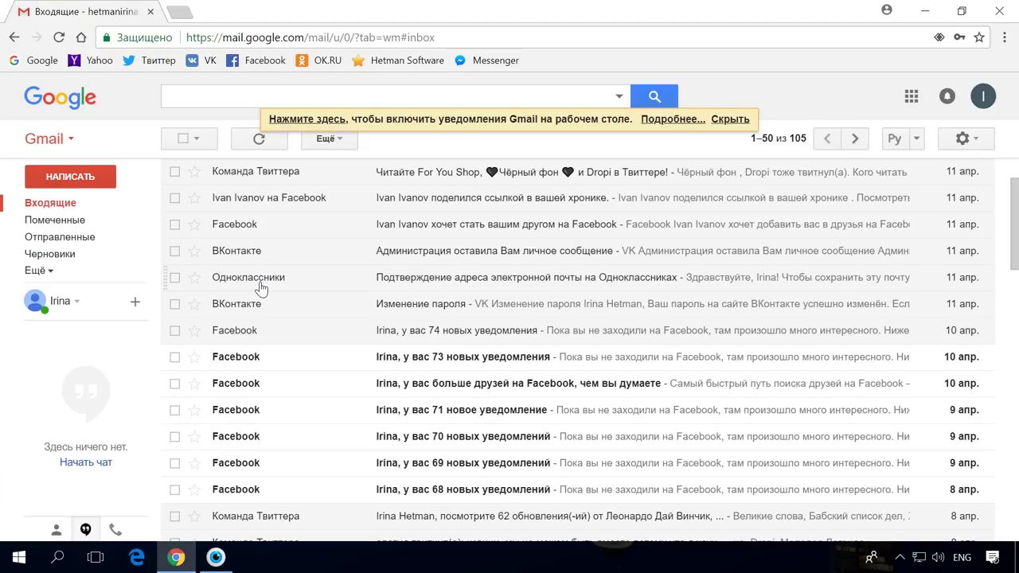
# In a new tab, find the Facebook account by its e-mail and have a reset code emailed.
pyautogui.click(180, 11)
pyautogui.click(263, 62)
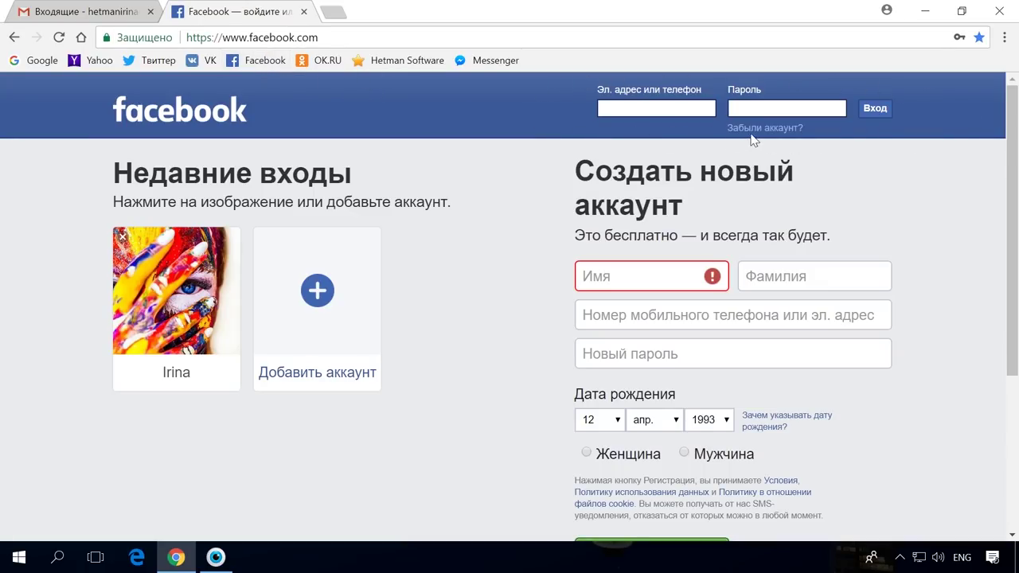
pyautogui.click(764, 130)
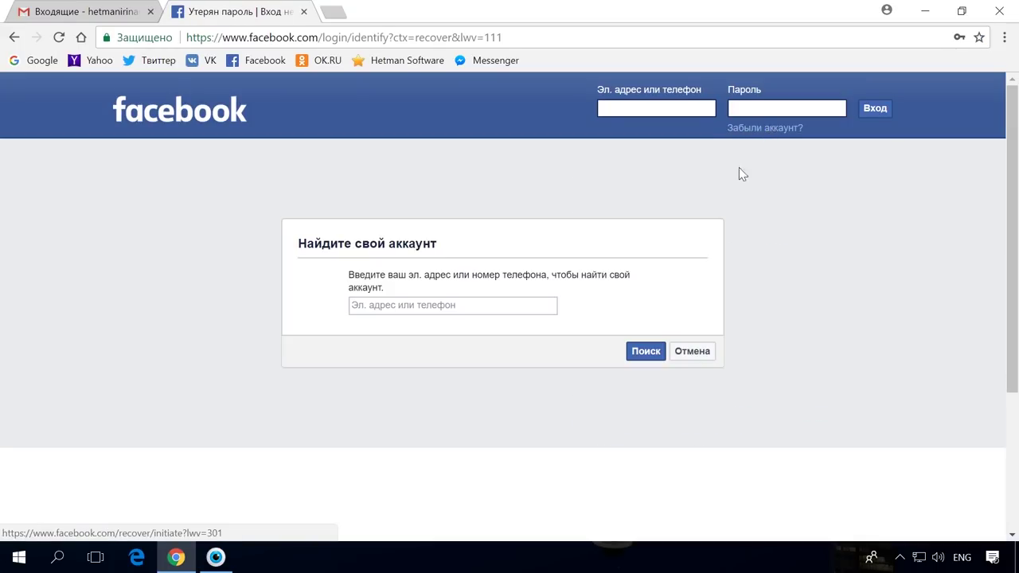
pyautogui.click(466, 301)
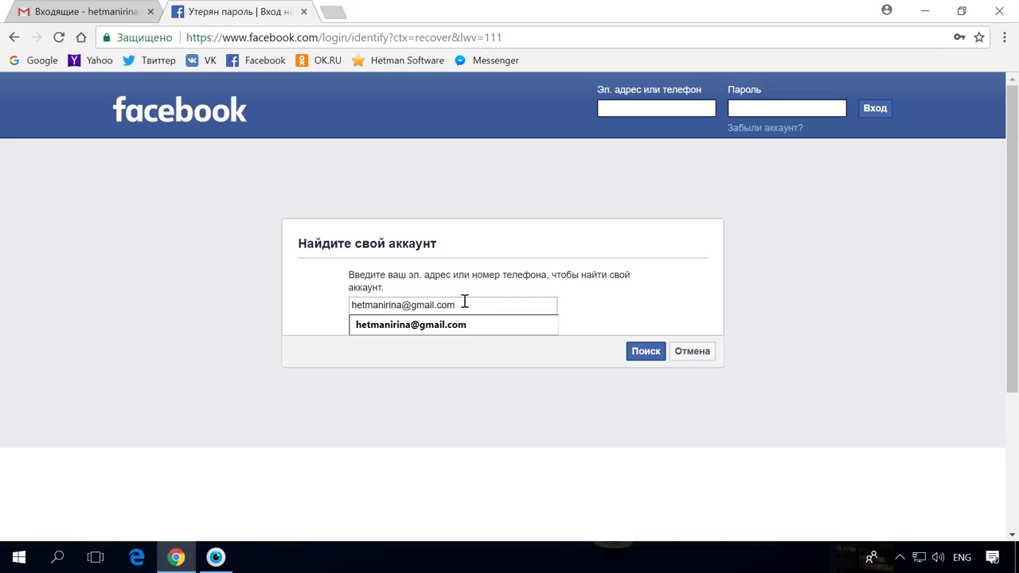
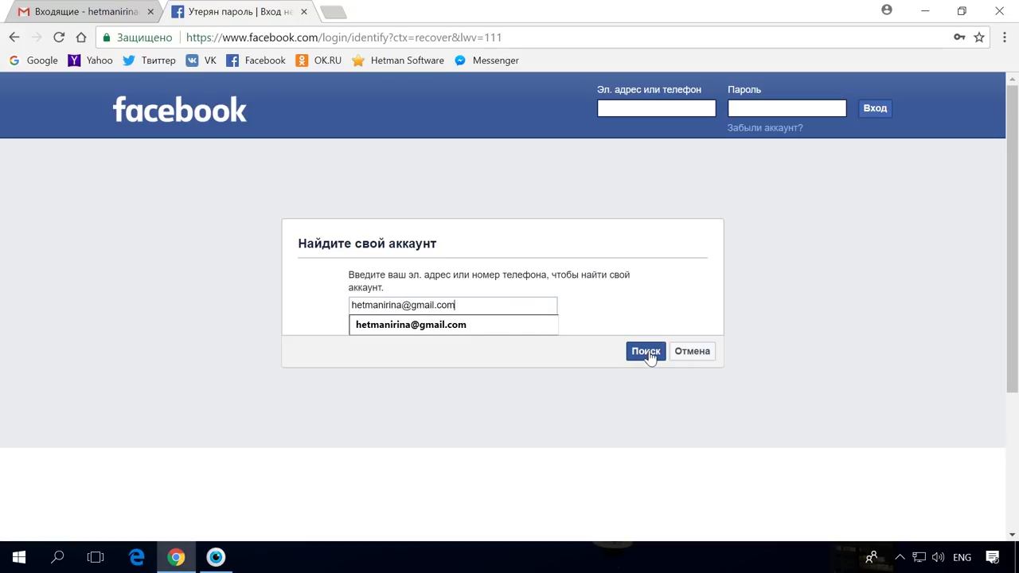
pyautogui.click(647, 353)
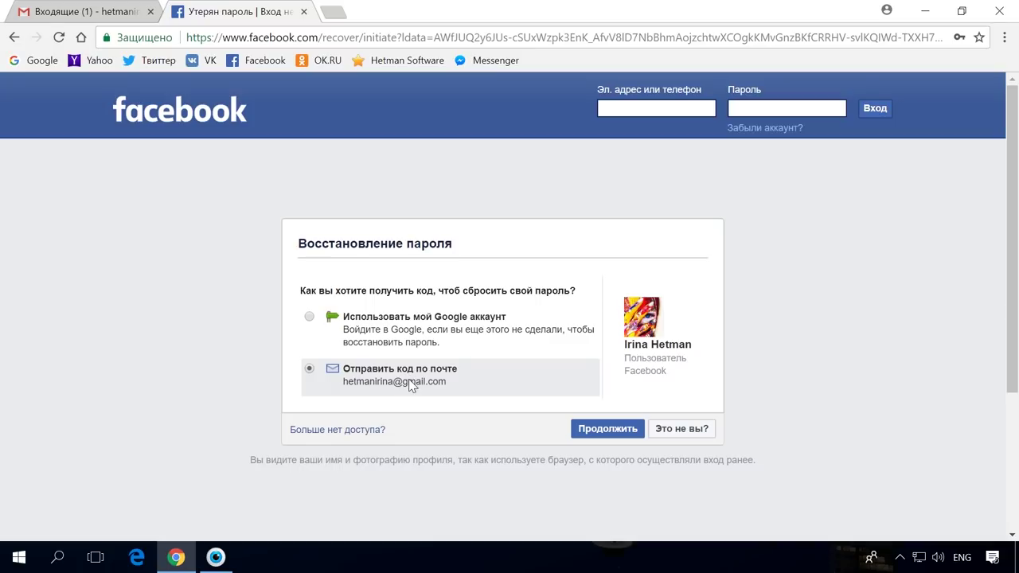
pyautogui.click(580, 428)
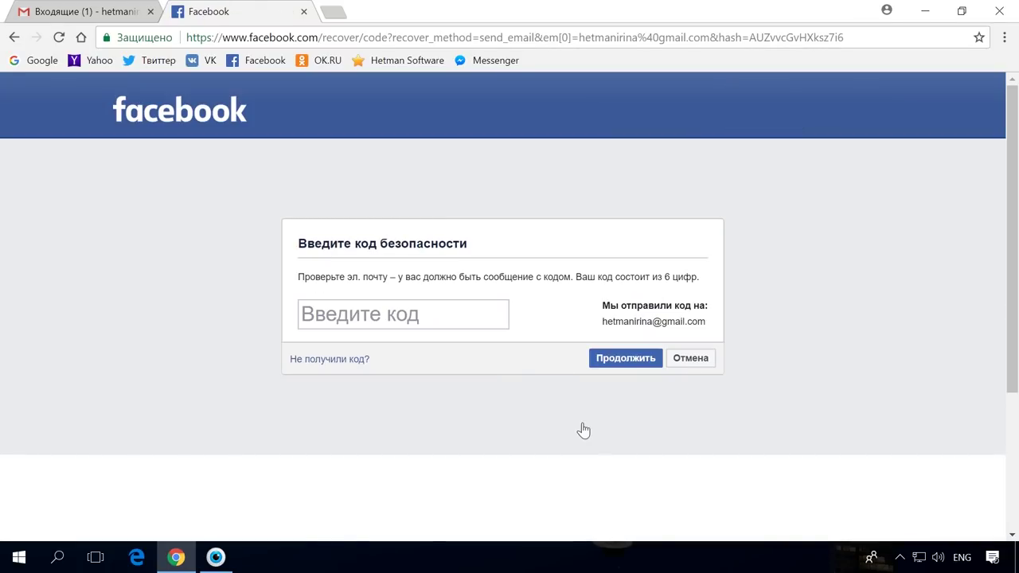
pyautogui.click(461, 316)
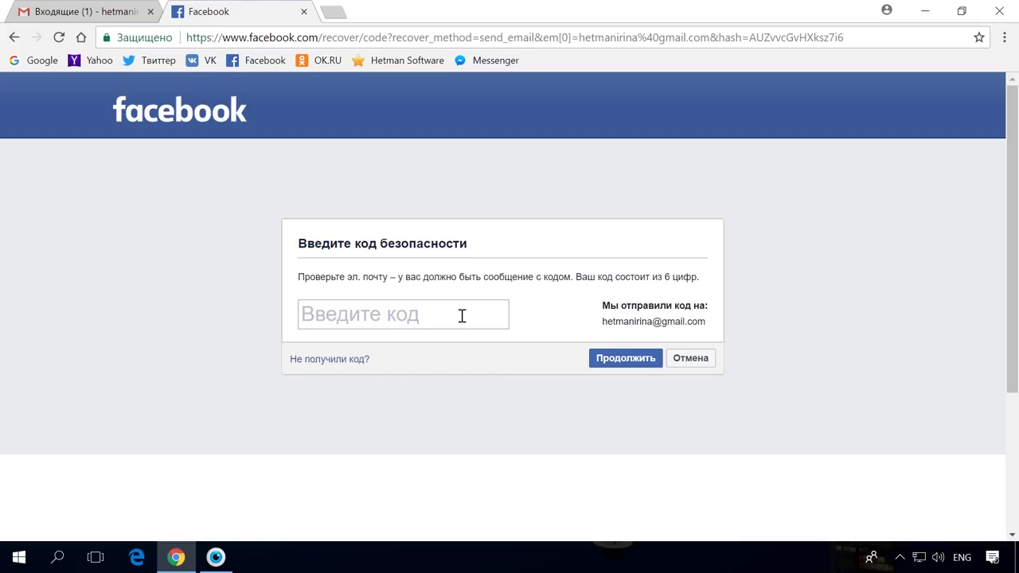
# Copy the six-digit code from Facebook's reset email in Gmail and return to Facebook.
pyautogui.click(127, 16)
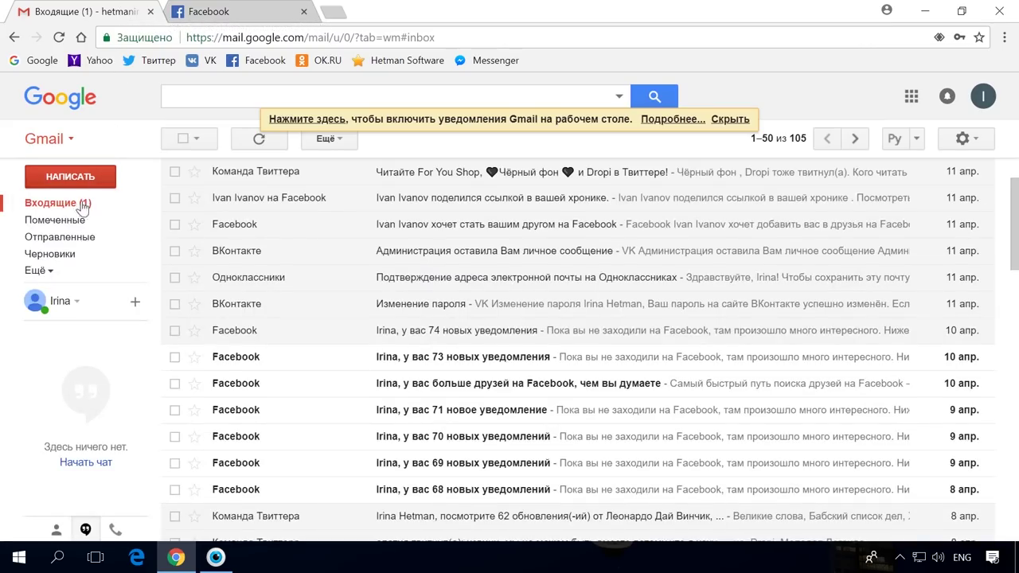
pyautogui.click(79, 207)
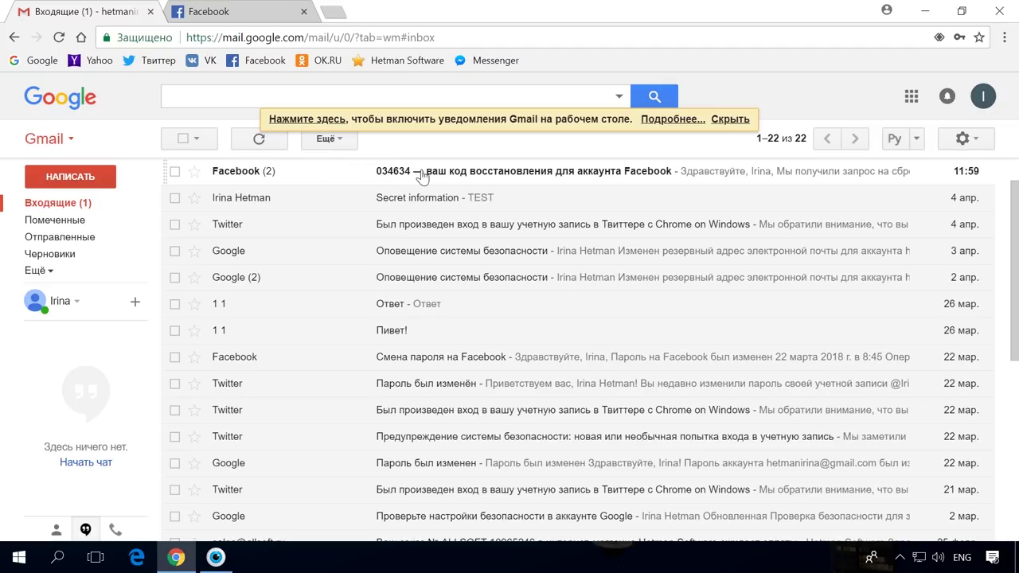
pyautogui.click(422, 172)
pyautogui.doubleClick(421, 466)
pyautogui.rightClick(443, 470)
pyautogui.click(485, 387)
pyautogui.click(263, 12)
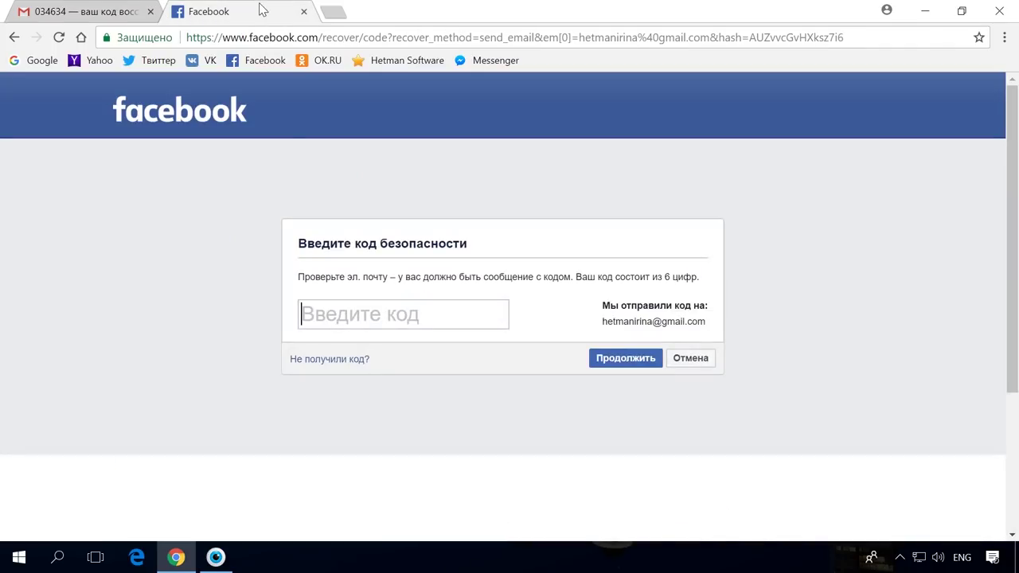
# Paste the copied security code into the code field and submit it.
pyautogui.rightClick(326, 311)
pyautogui.click(389, 408)
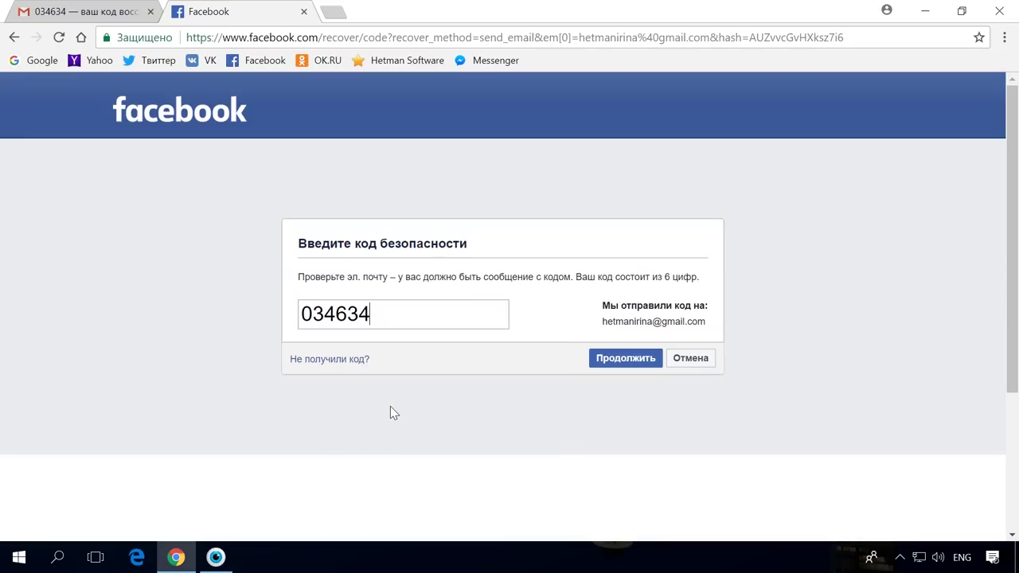
pyautogui.click(626, 359)
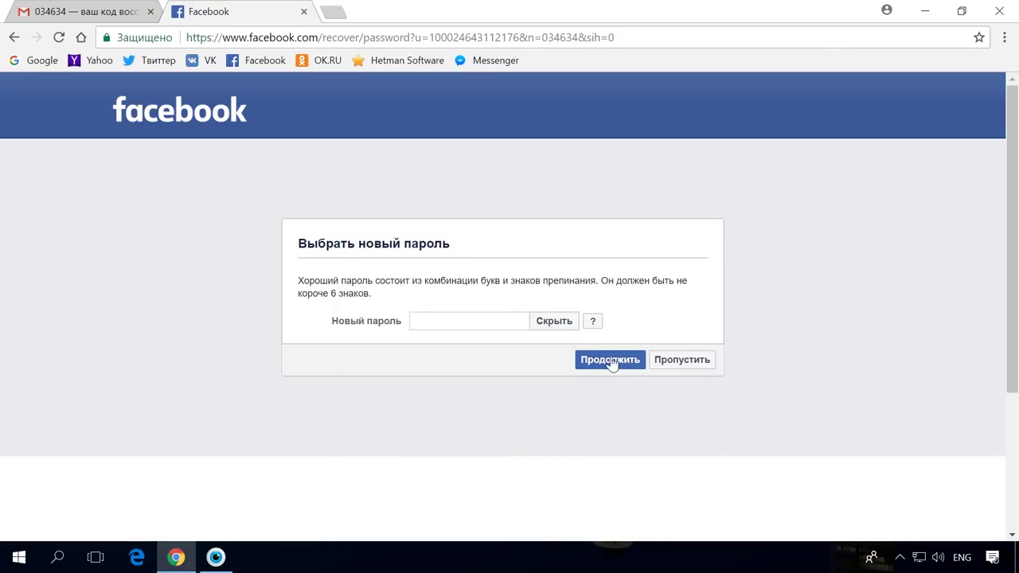
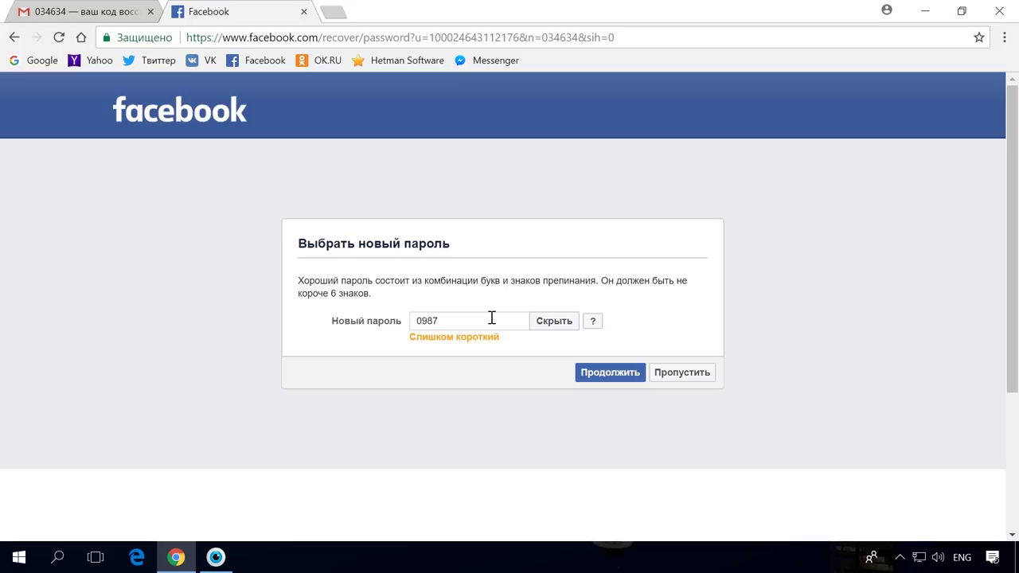
# Set a new account password and stay signed in with 'Оставаться в системе'.
pyautogui.click(604, 379)
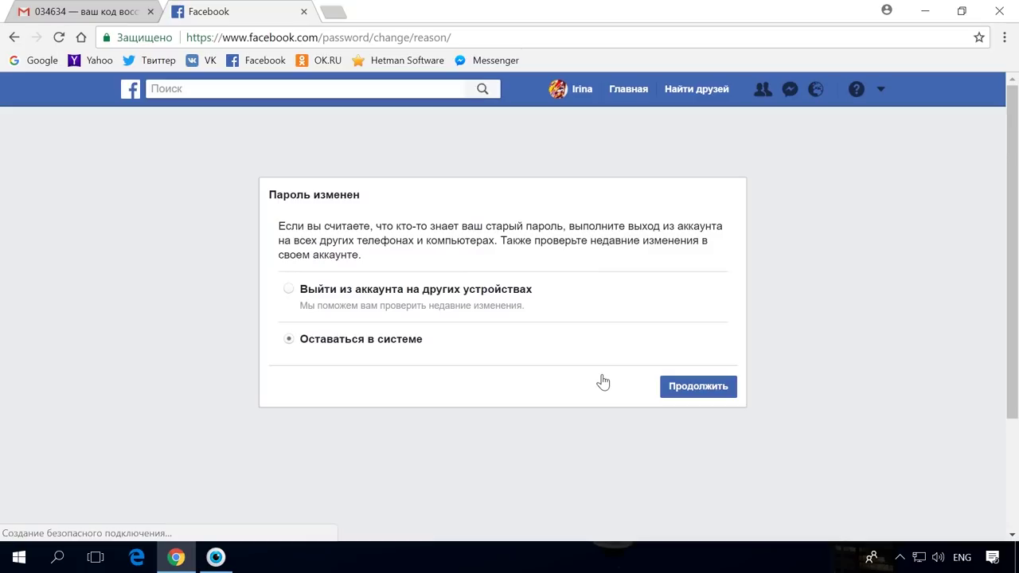
pyautogui.click(699, 389)
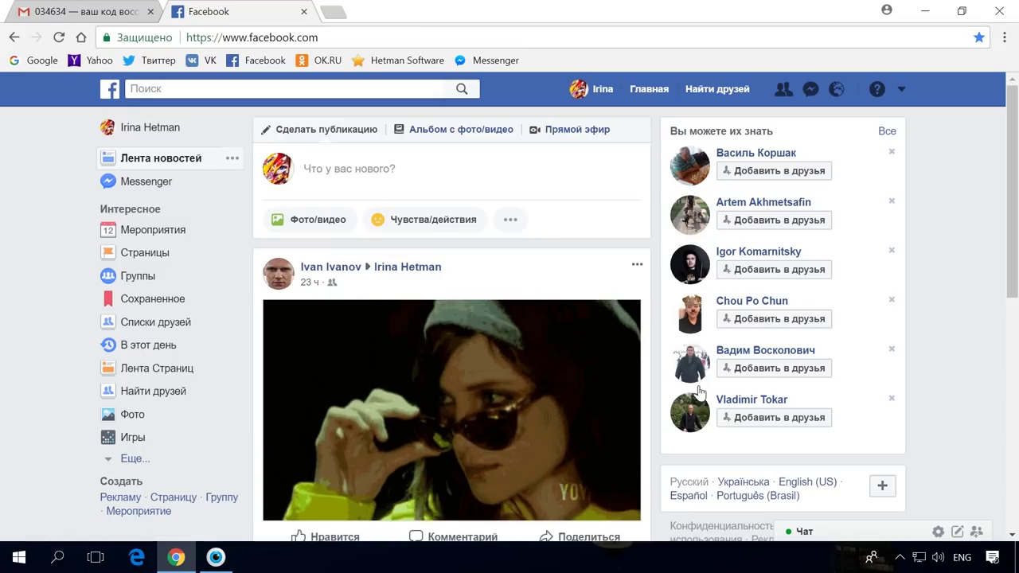
# Open the account's own profile from the header and show the recent Messenger conversations.
pyautogui.scroll(-3, 684, 382)
pyautogui.scroll(1, 661, 372)
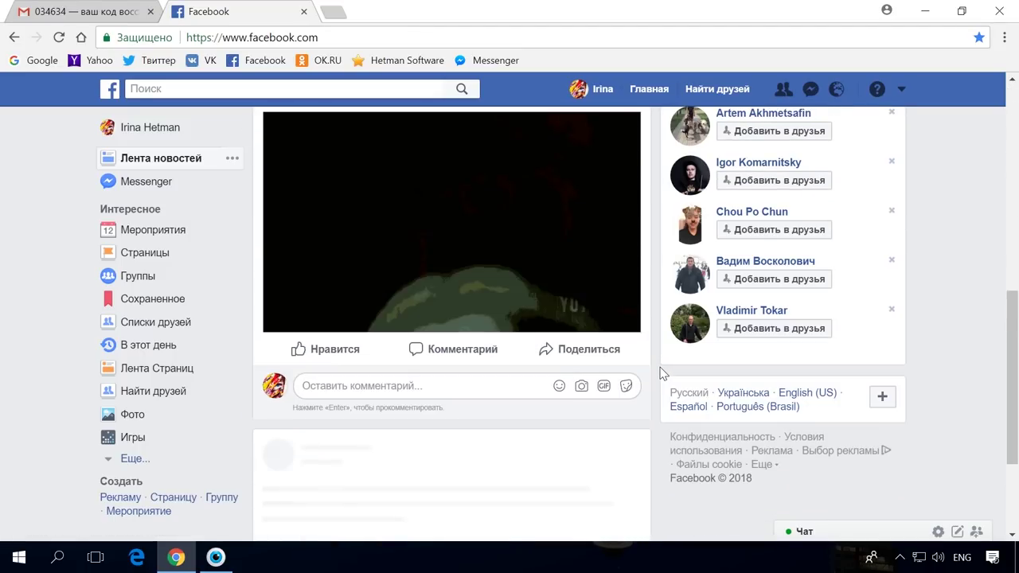
pyautogui.scroll(2, 657, 371)
pyautogui.click(601, 92)
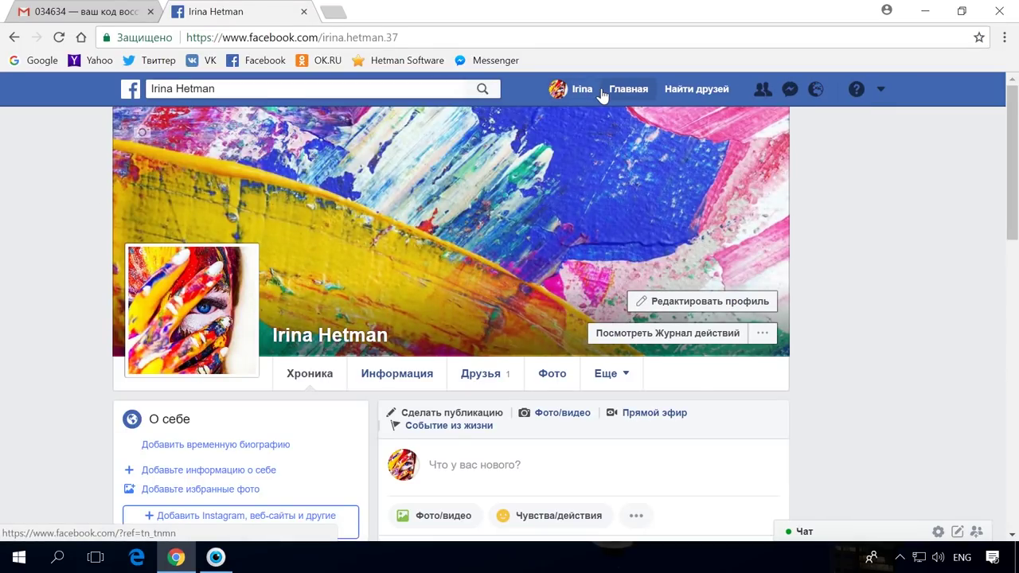
pyautogui.click(790, 90)
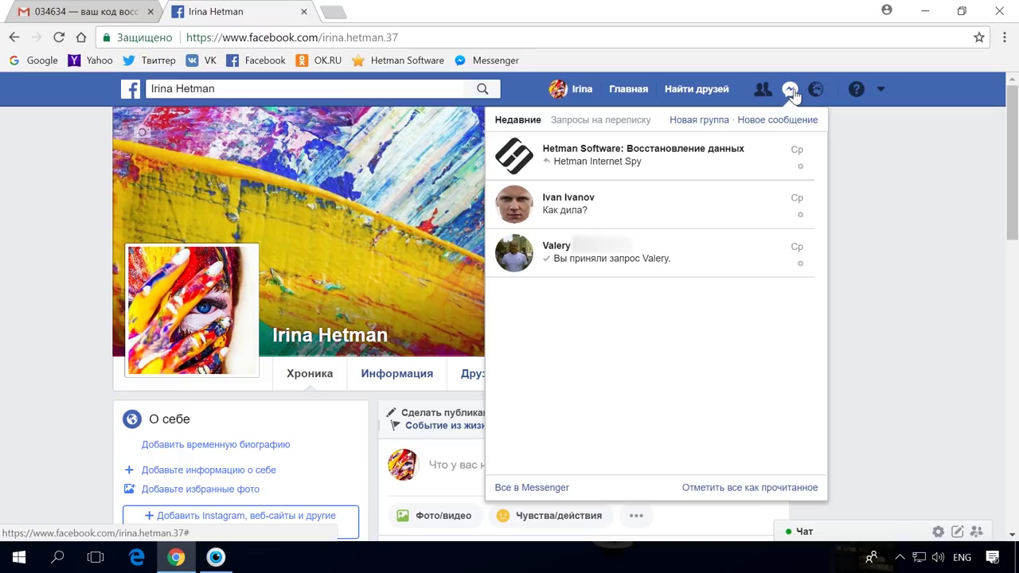
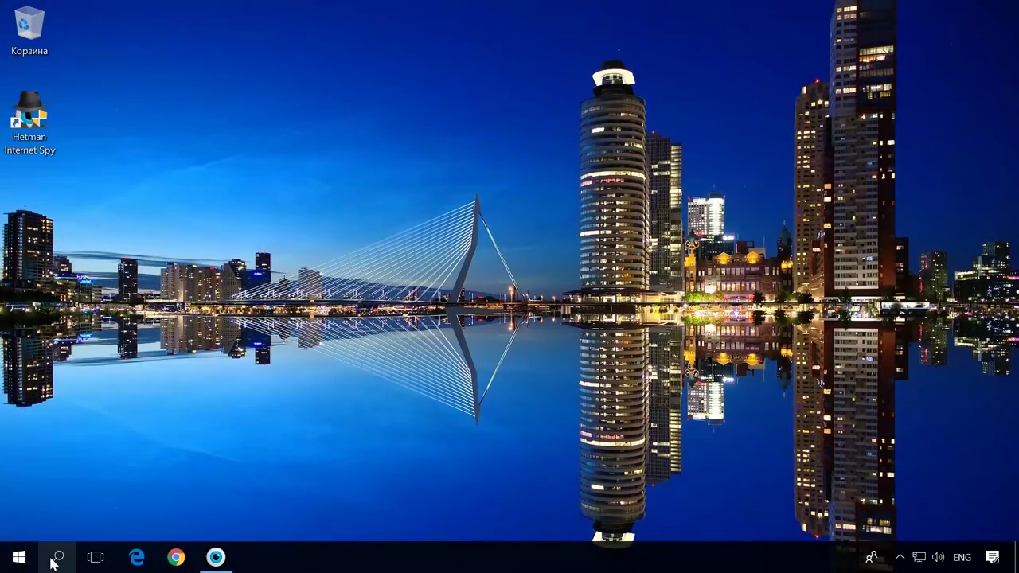
# Find Control Panel by searching 'панель' and open User Accounts.
pyautogui.click(53, 563)
pyautogui.hotkey('alt', 'shift')
pyautogui.write('панель')
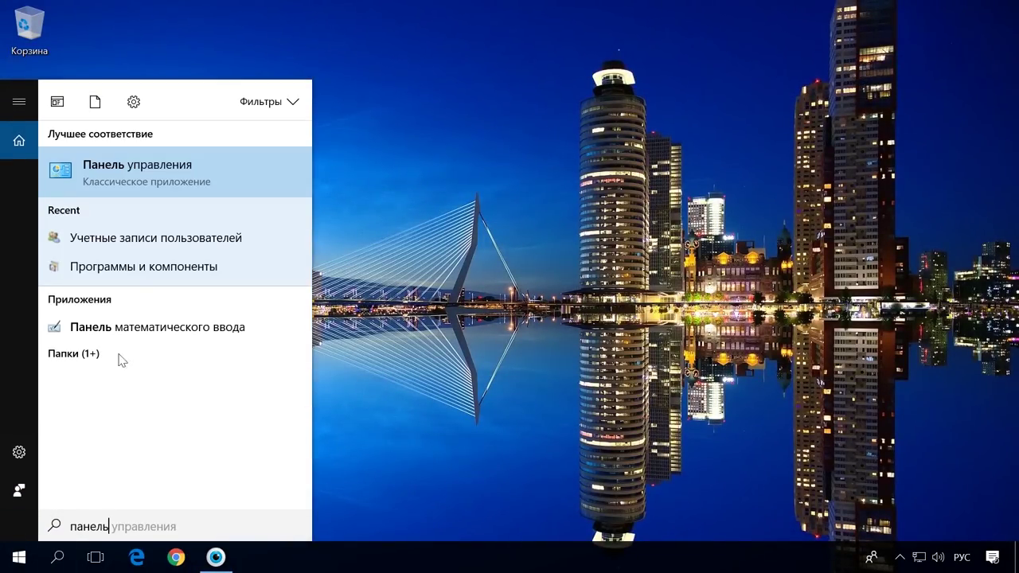
pyautogui.click(175, 182)
pyautogui.scroll(-3, 660, 352)
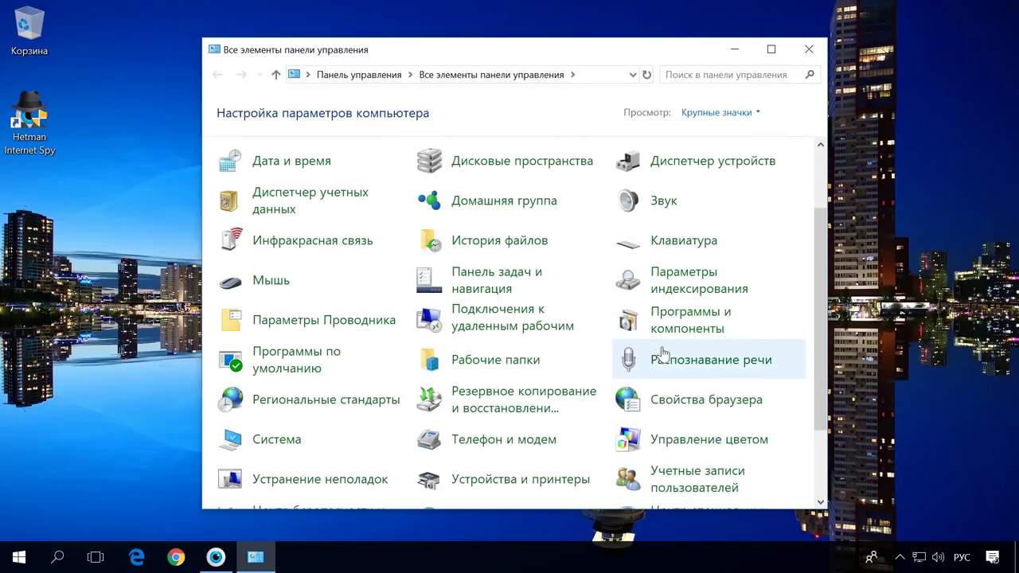
pyautogui.click(706, 452)
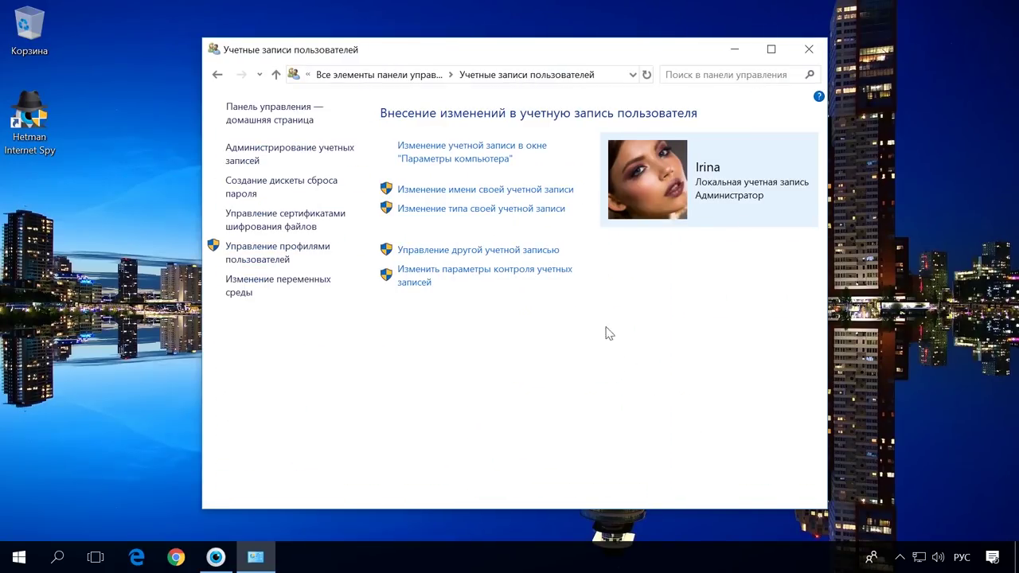
# Enter a new password for the first local administrator account under Manage another account.
pyautogui.click(546, 256)
pyautogui.click(389, 183)
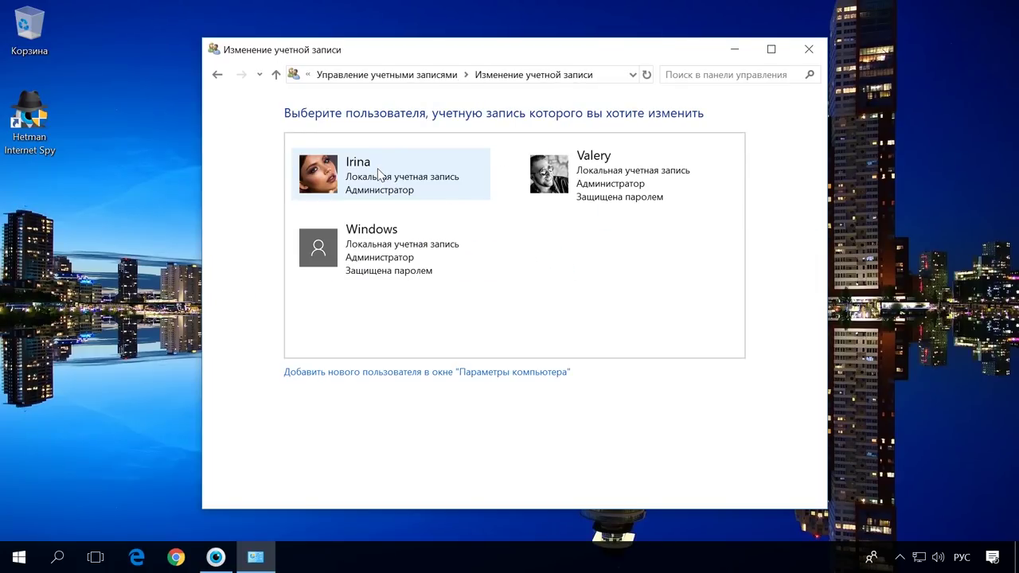
pyautogui.click(344, 163)
pyautogui.click(355, 251)
pyautogui.write('•••••••••')
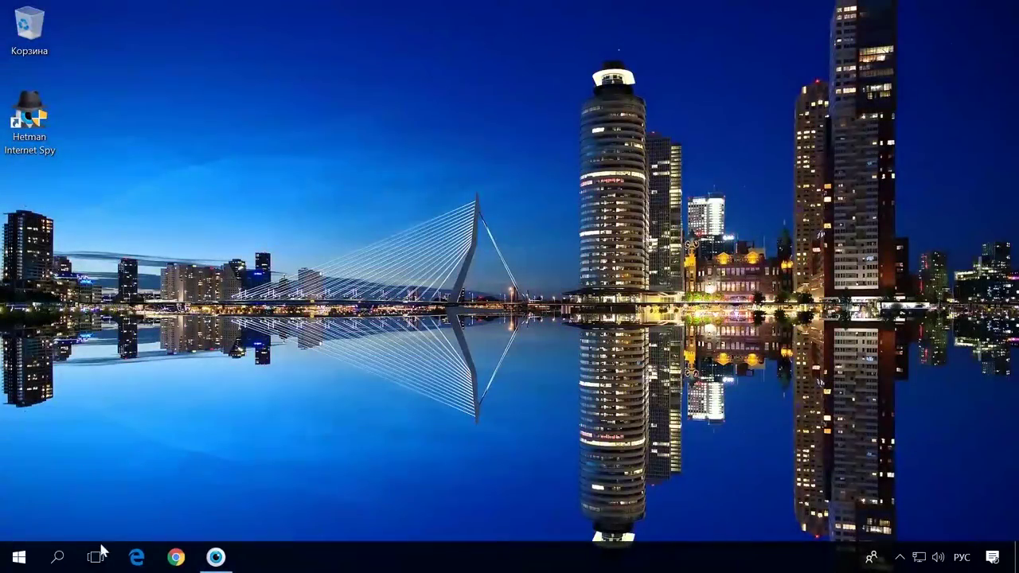
pyautogui.rightClick(19, 558)
# Add a new sign-in password for the current account in Settings under Accounts > Sign-in options.
pyautogui.click(97, 402)
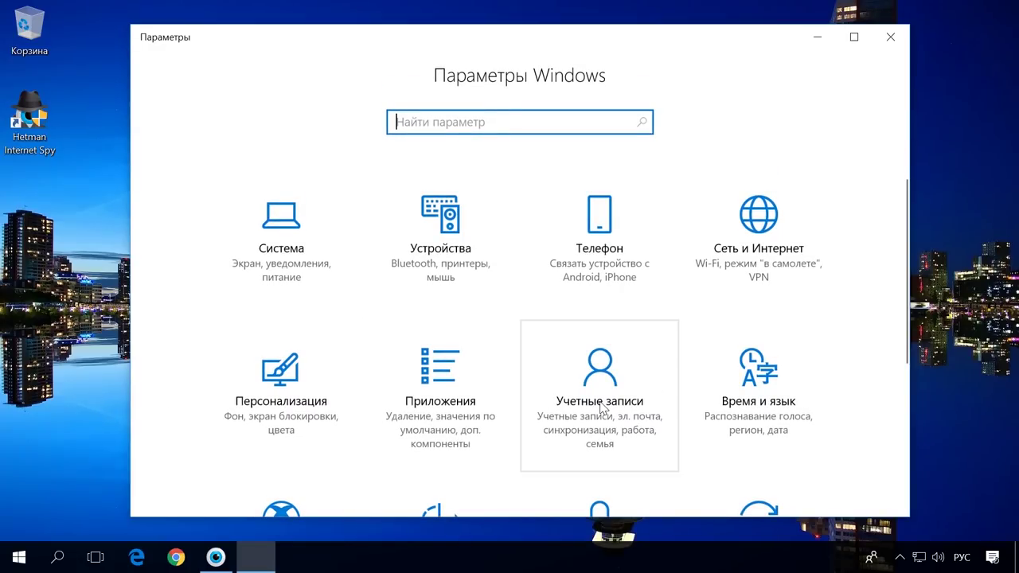
pyautogui.click(602, 407)
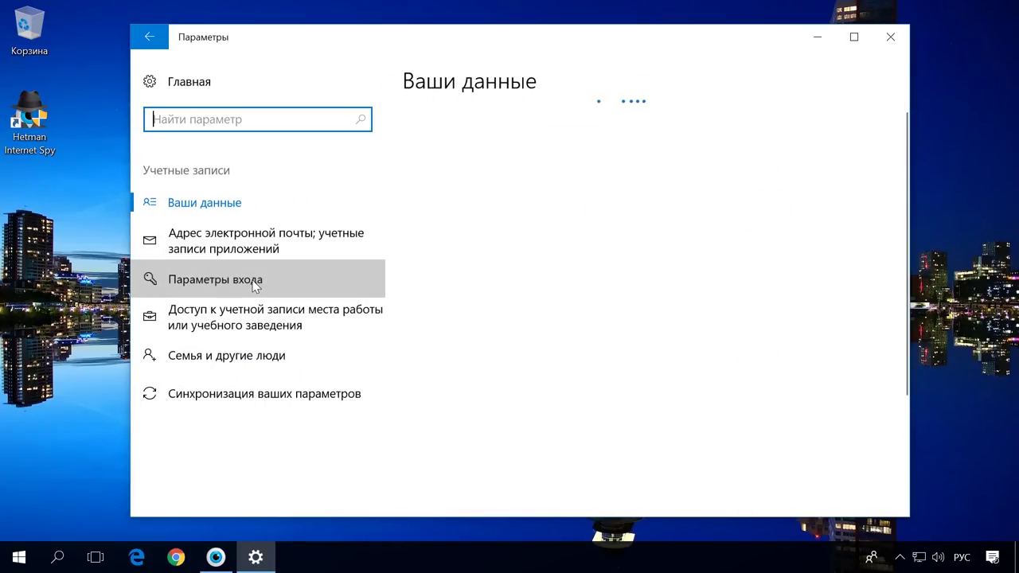
pyautogui.click(255, 286)
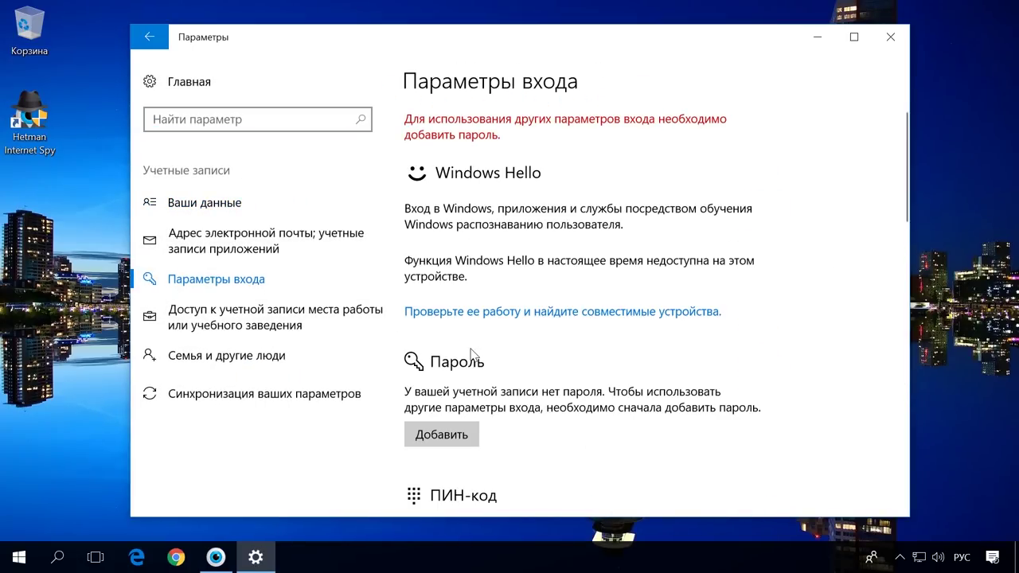
pyautogui.click(441, 435)
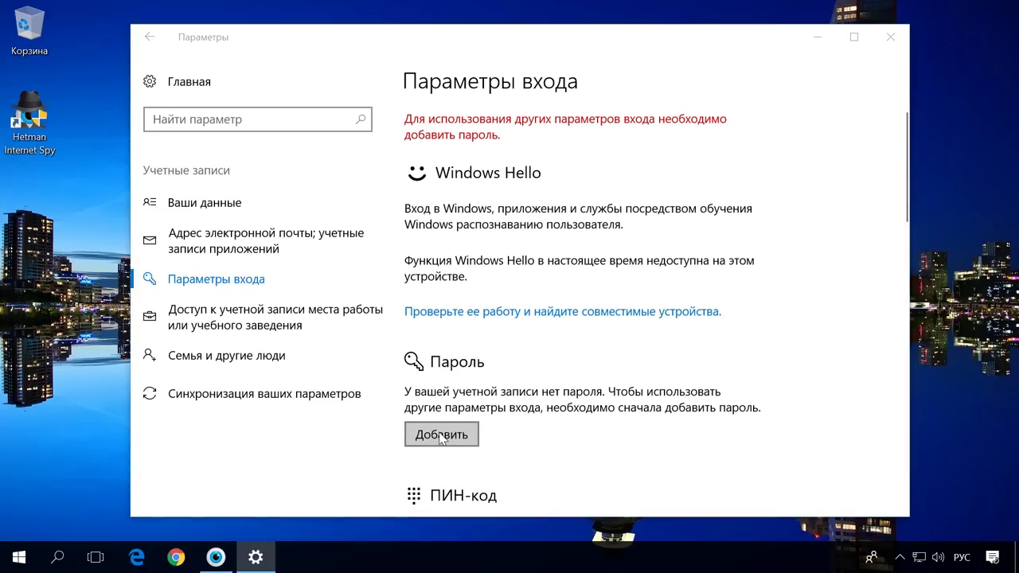
pyautogui.write('••••••••••')
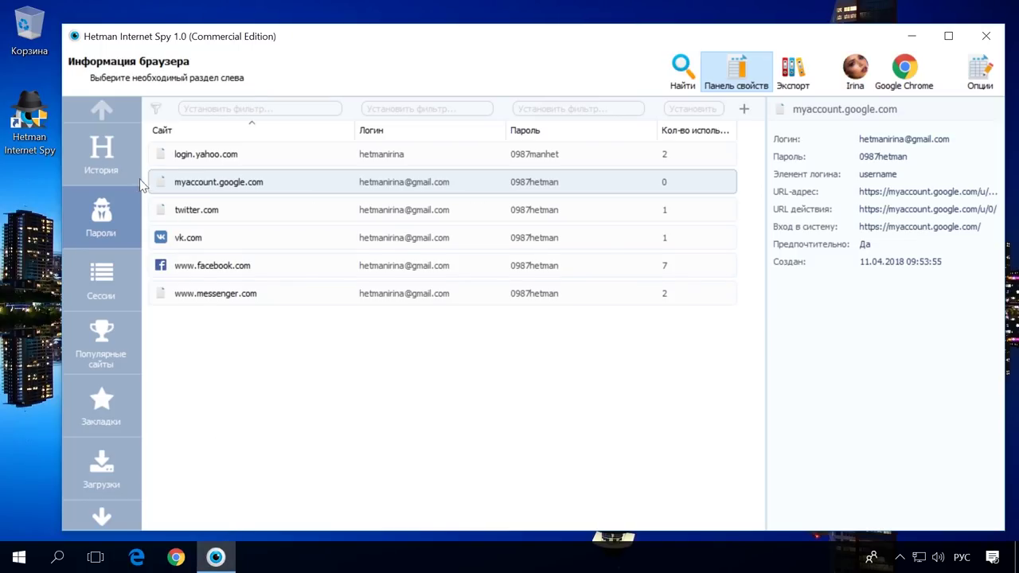
# Show the mail records in the browser history and scroll through the captured Gmail messages.
pyautogui.click(108, 161)
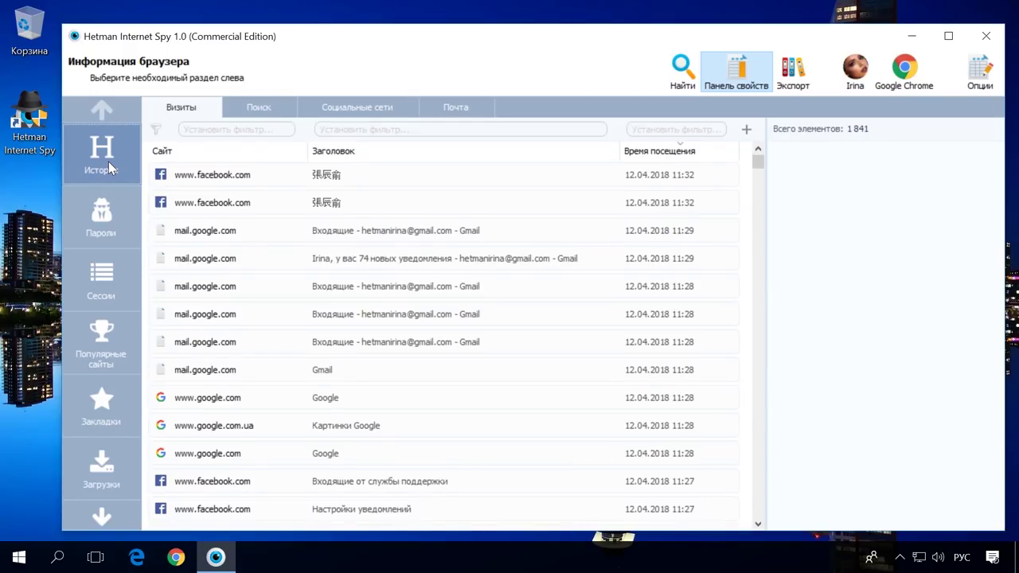
pyautogui.click(457, 106)
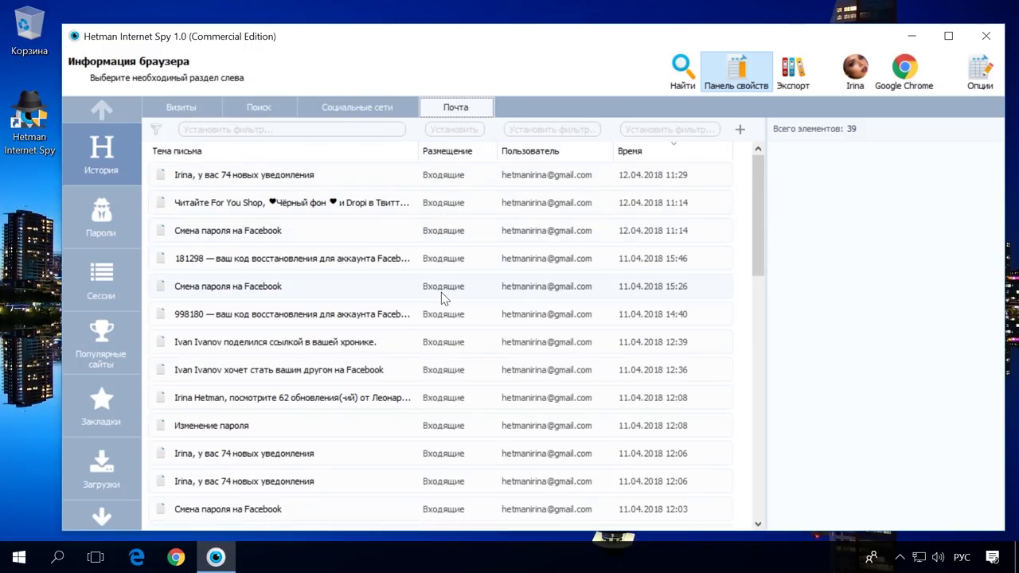
pyautogui.scroll(-2, 442, 294)
pyautogui.scroll(-1, 444, 298)
pyautogui.scroll(-1, 444, 298)
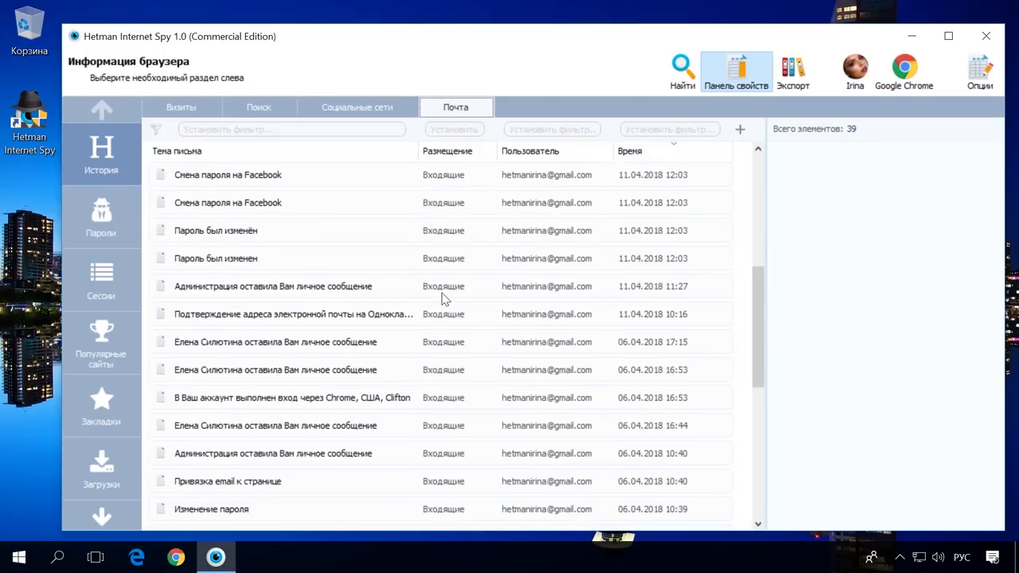
pyautogui.scroll(2, 469, 379)
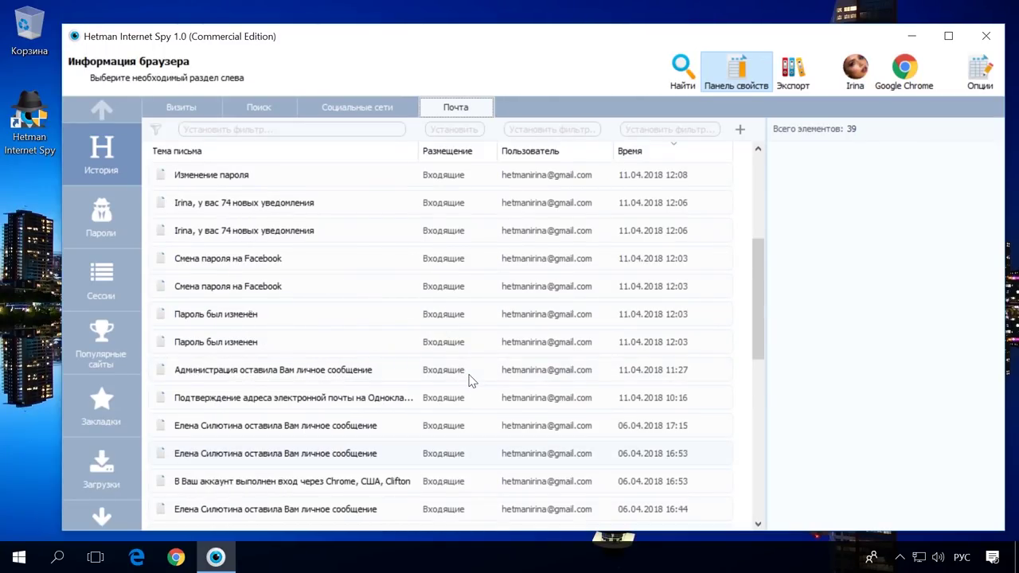
pyautogui.scroll(2, 470, 380)
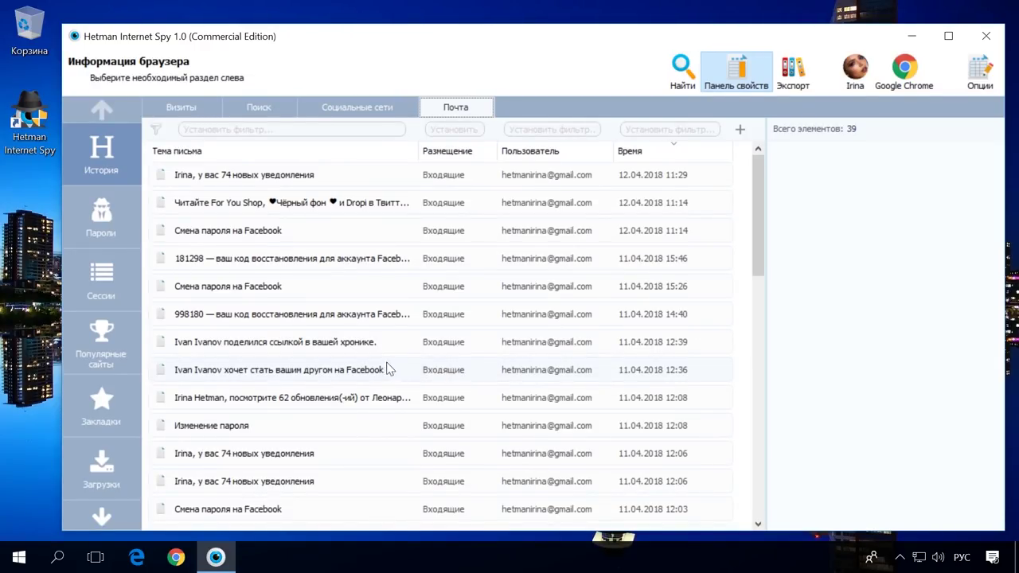
# Inspect the shared-link, friend-request and another Gmail message, then list social-network visits.
pyautogui.click(343, 348)
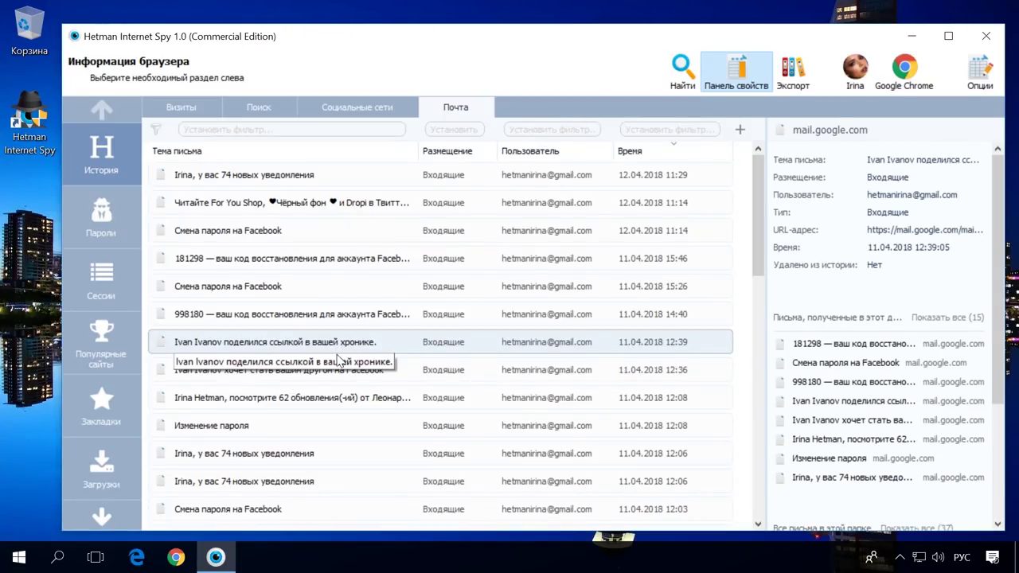
pyautogui.click(335, 378)
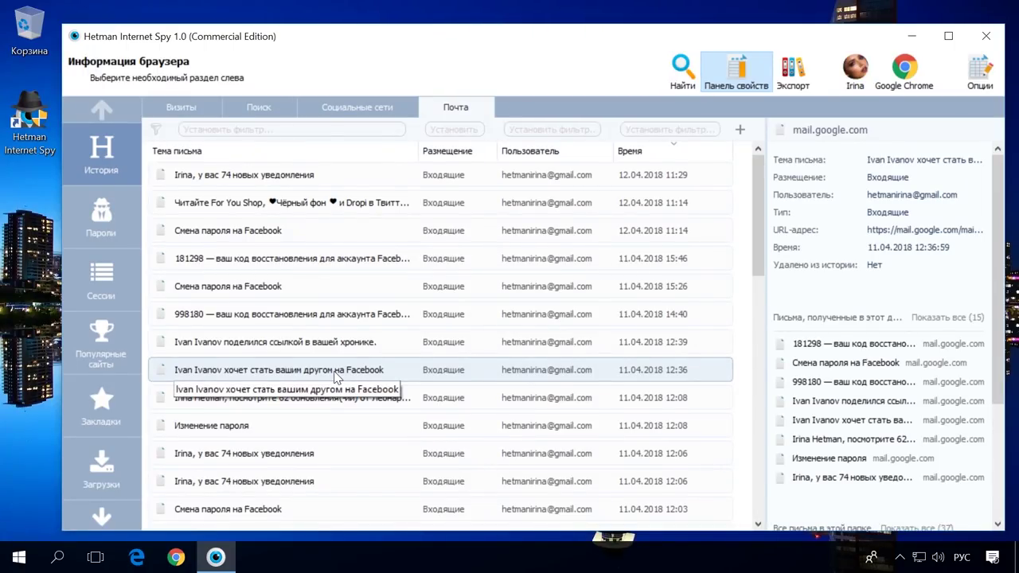
pyautogui.click(320, 453)
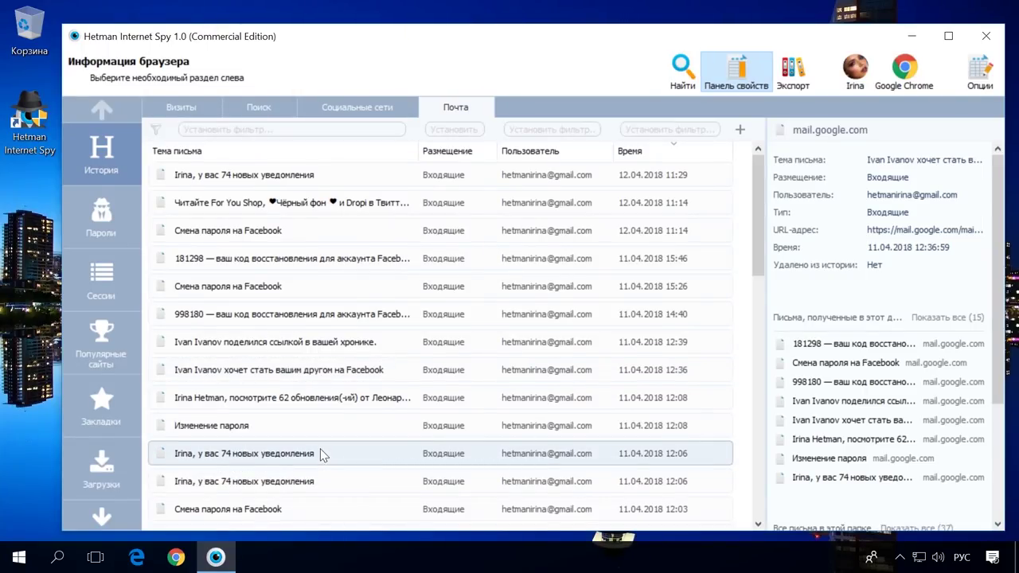
pyautogui.click(377, 109)
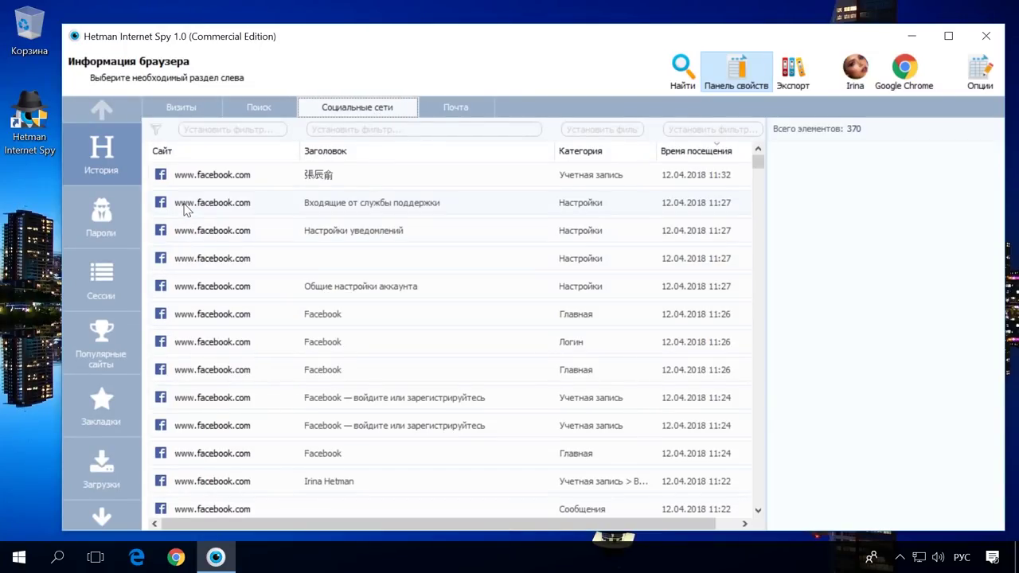
# Open details of the 11.04.2018 15:23 Facebook visit: 2 visits, 18 min 30 sec.
pyautogui.scroll(-3, 200, 273)
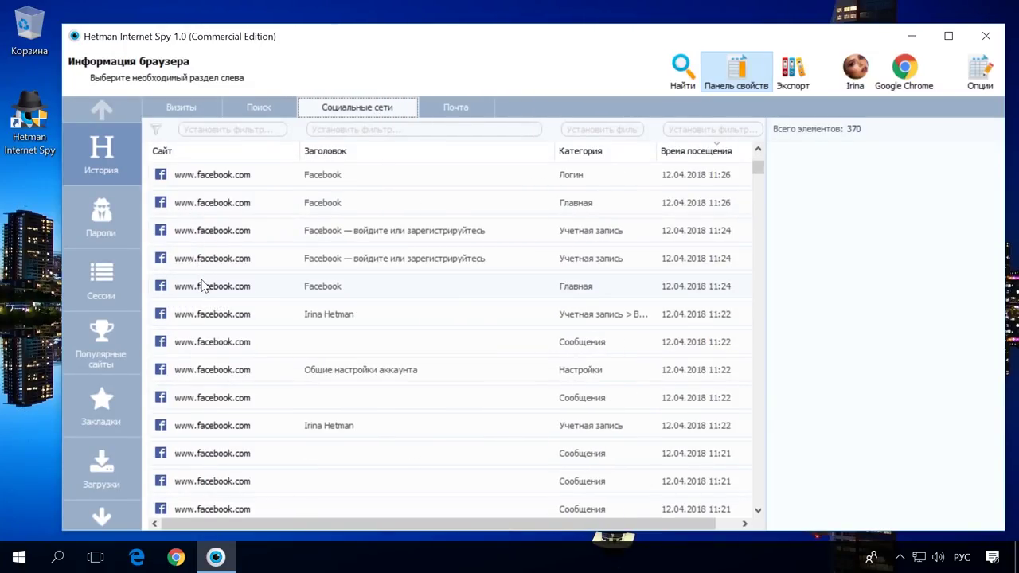
pyautogui.scroll(-2, 203, 286)
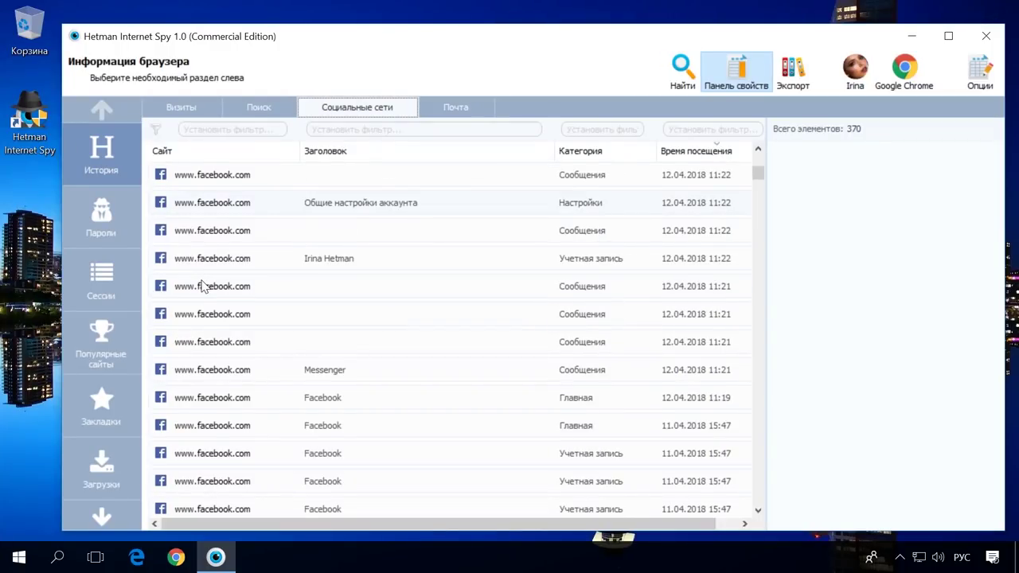
pyautogui.scroll(-1, 203, 288)
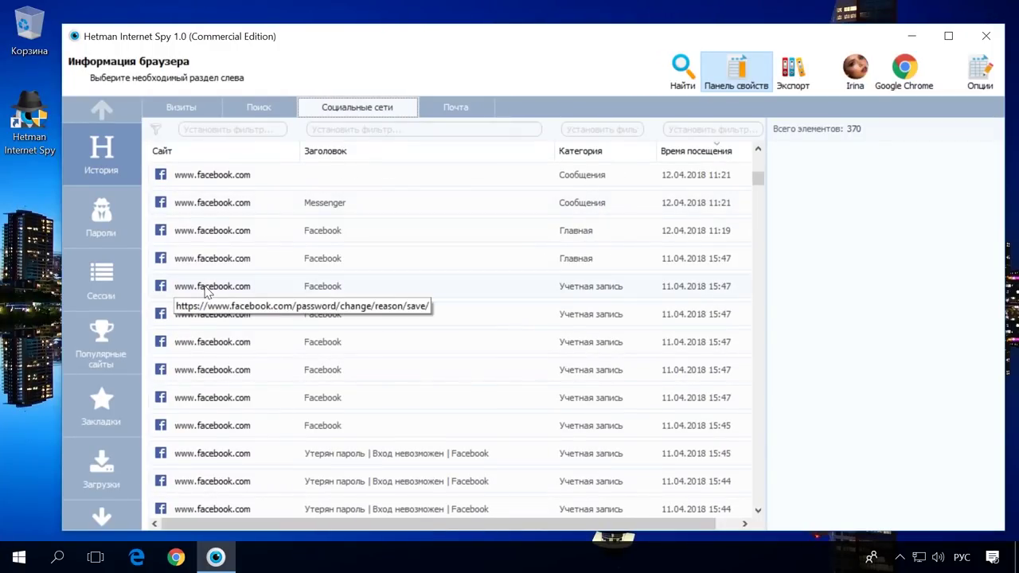
pyautogui.scroll(-3, 205, 290)
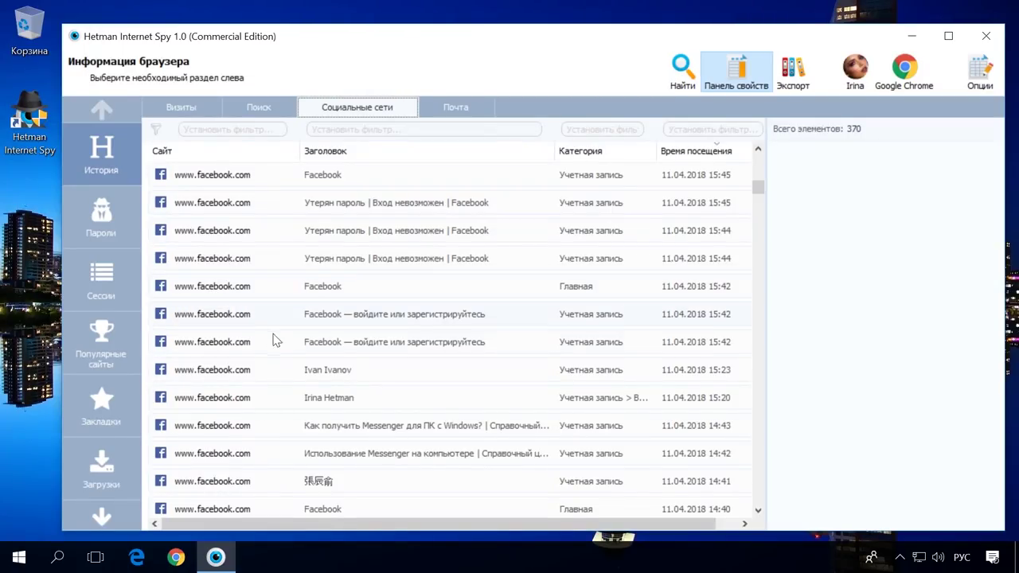
pyautogui.click(392, 371)
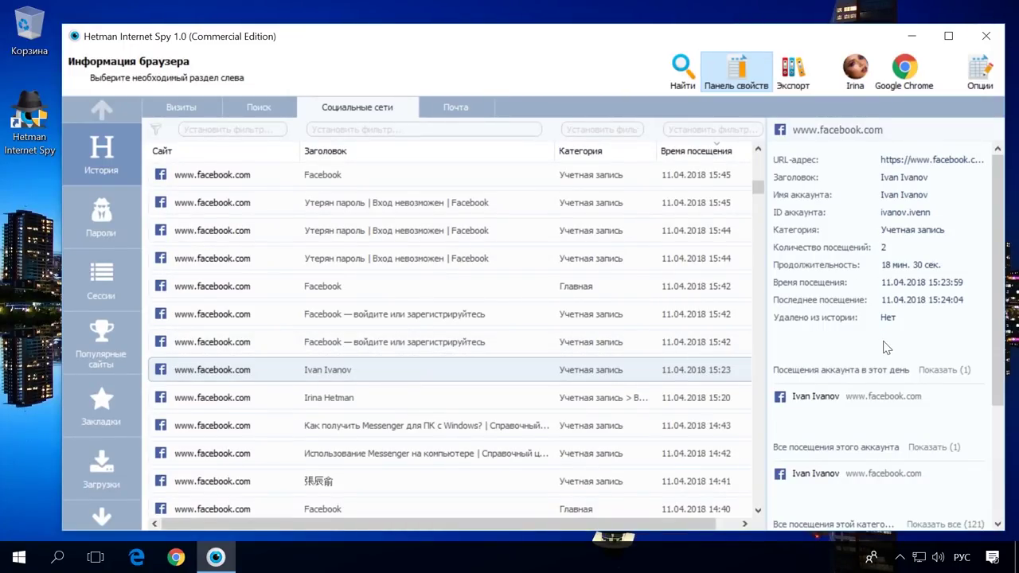
pyautogui.scroll(-5, 885, 347)
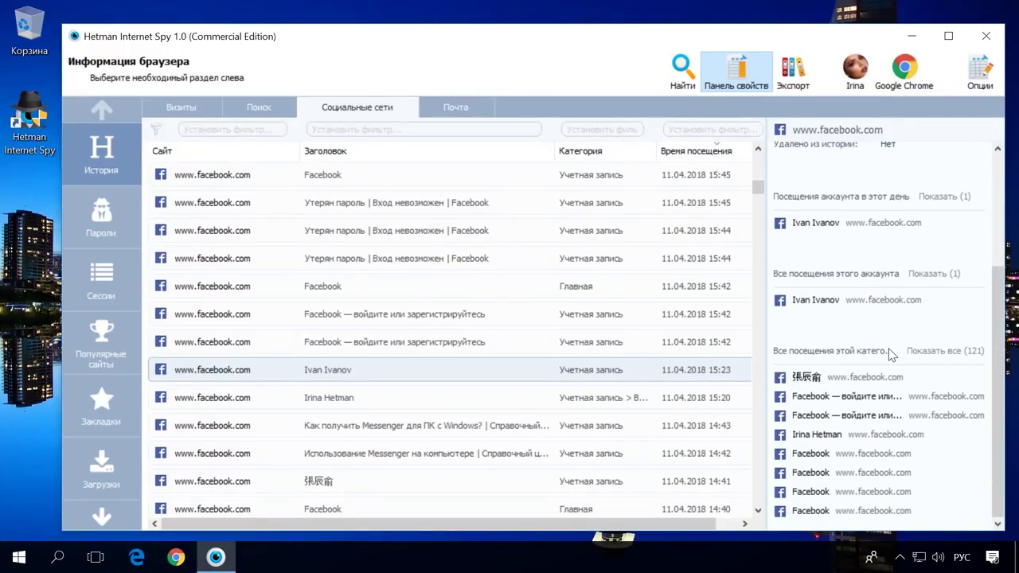
pyautogui.scroll(5, 888, 354)
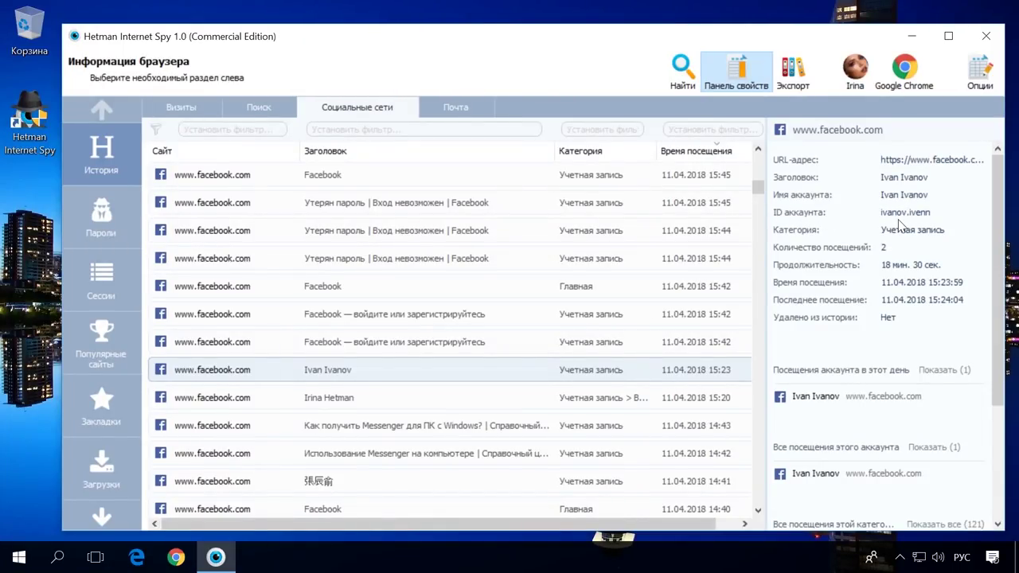
pyautogui.click(915, 163)
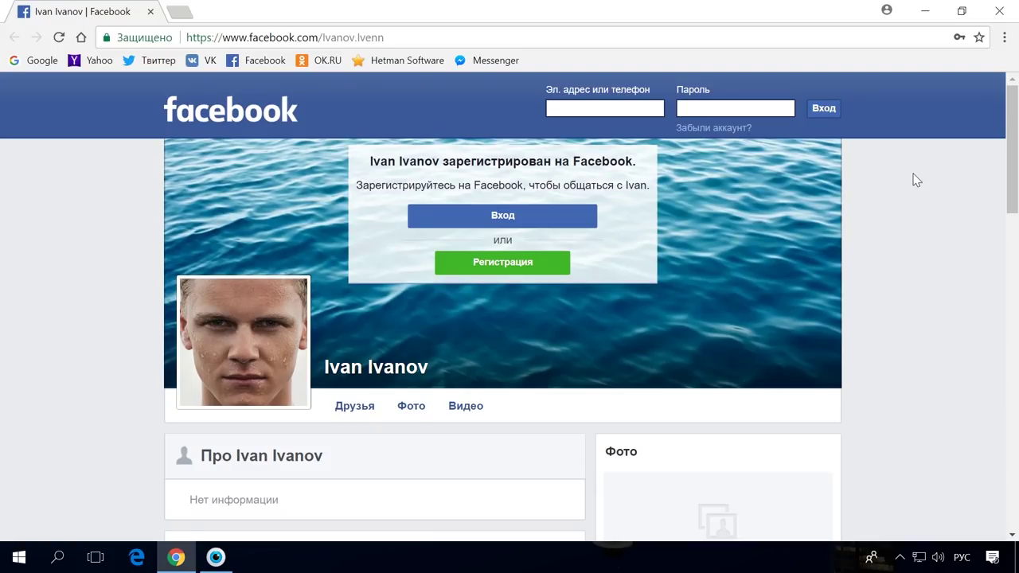
pyautogui.click(998, 13)
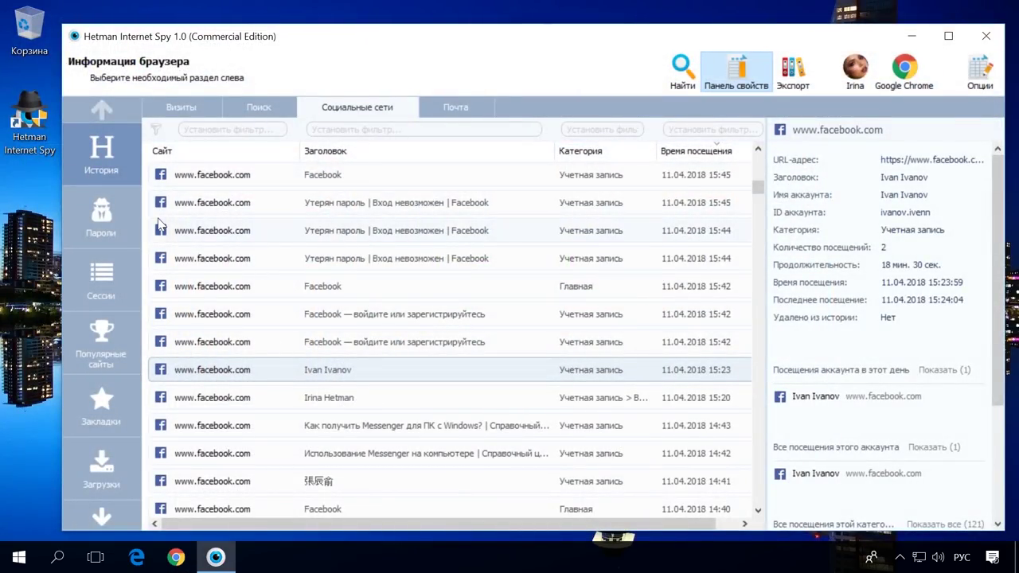
# Review saved passwords, search phrases and the 1,841-entry visit history, then close Hetman Internet Spy.
pyautogui.click(126, 214)
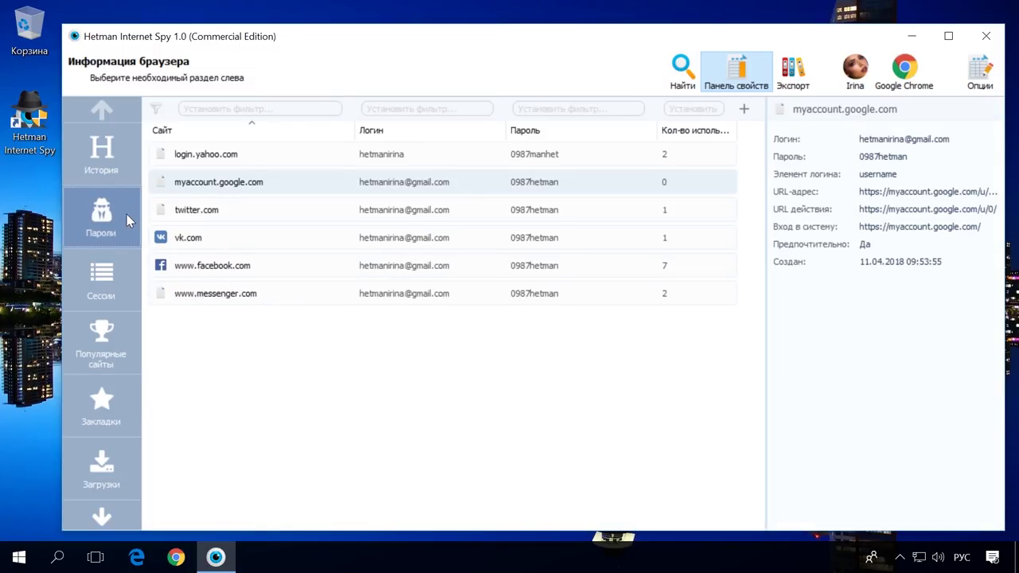
pyautogui.click(107, 170)
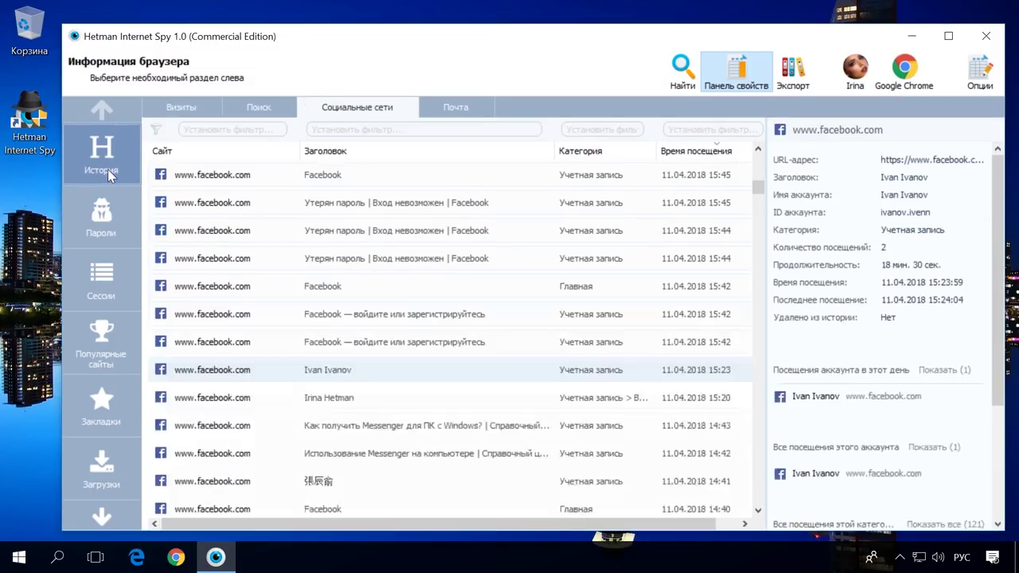
pyautogui.click(269, 108)
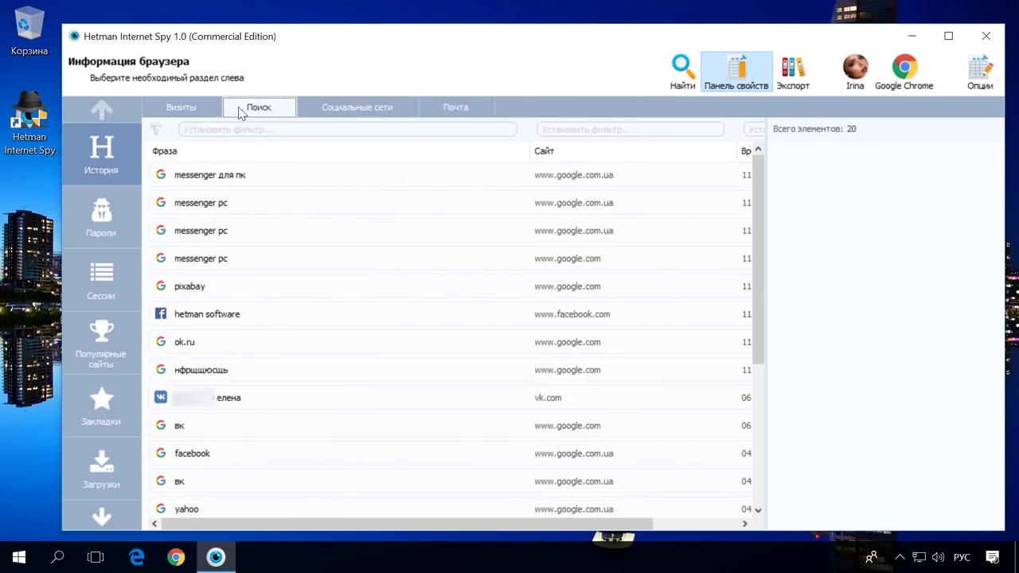
pyautogui.click(198, 108)
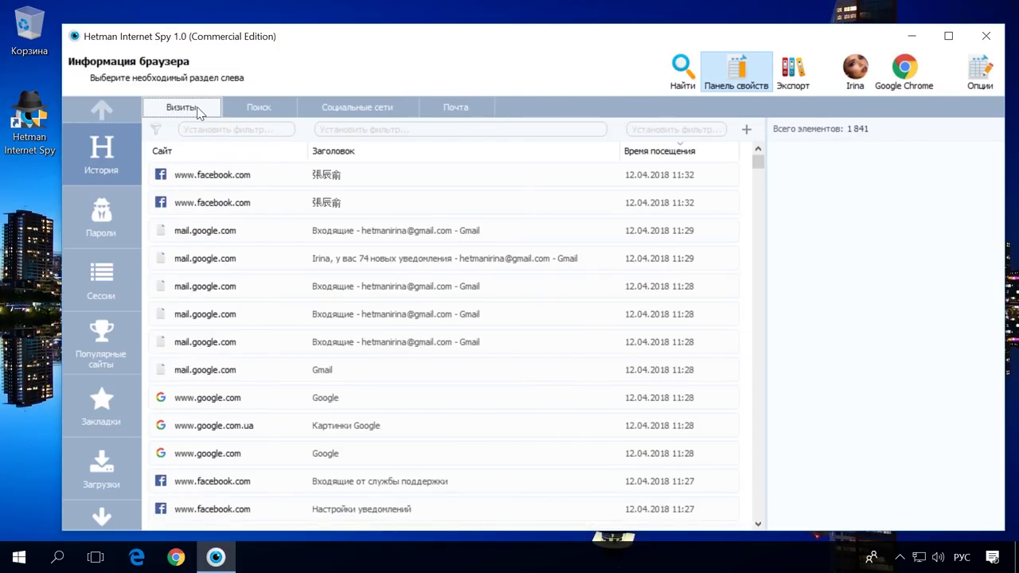
pyautogui.click(987, 37)
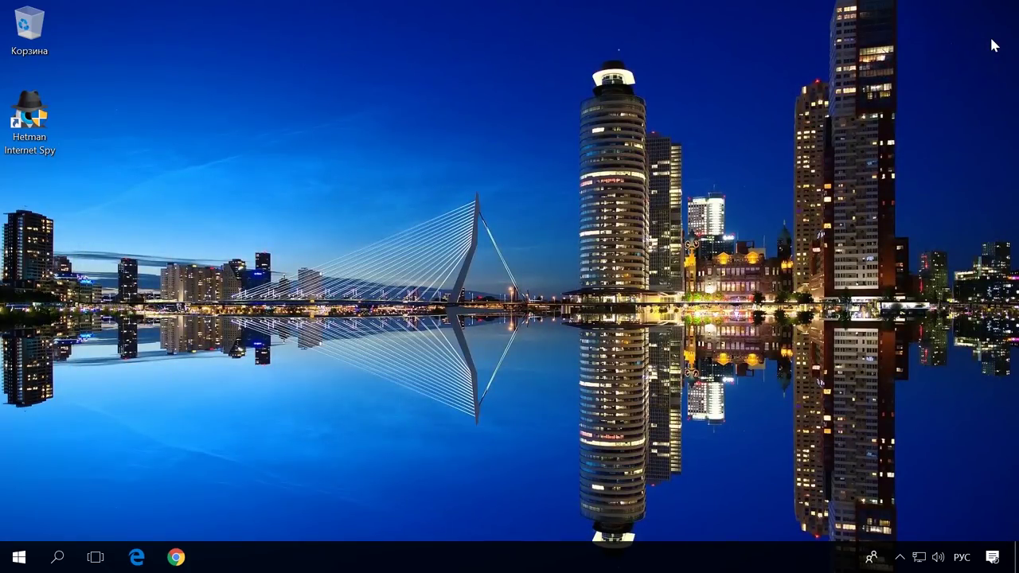